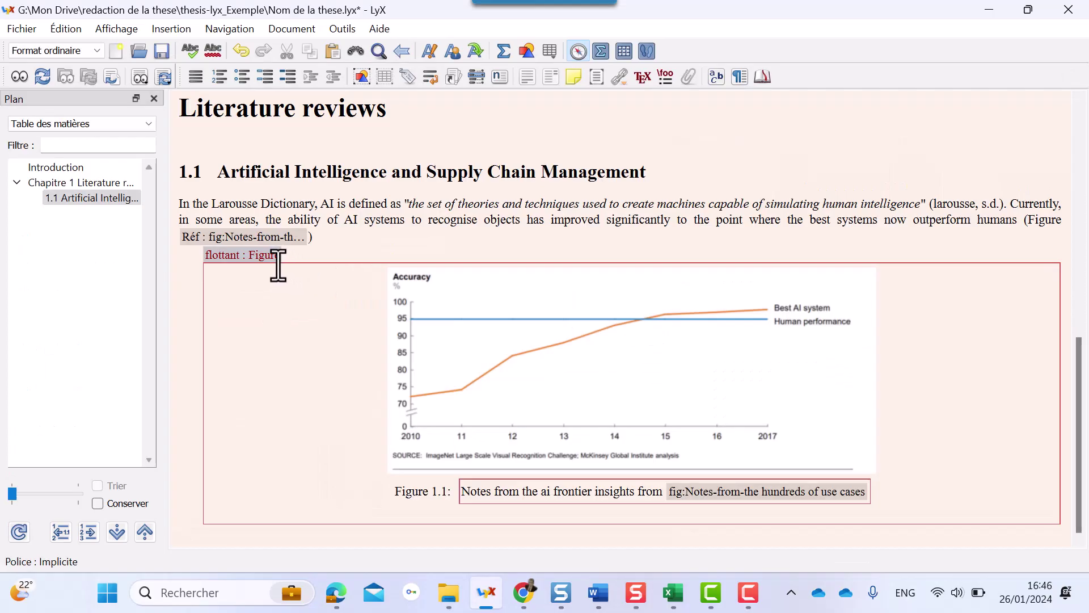
Collapse the figure float and insert a table float below it, captioned "Frequently used ML algorithms".
click(276, 256)
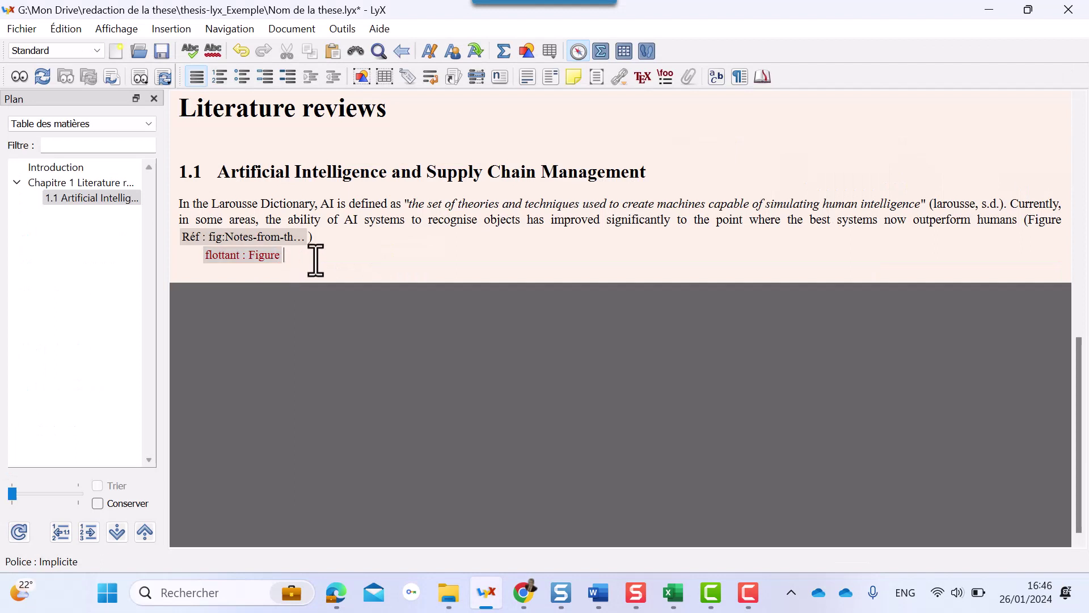
key(Return)
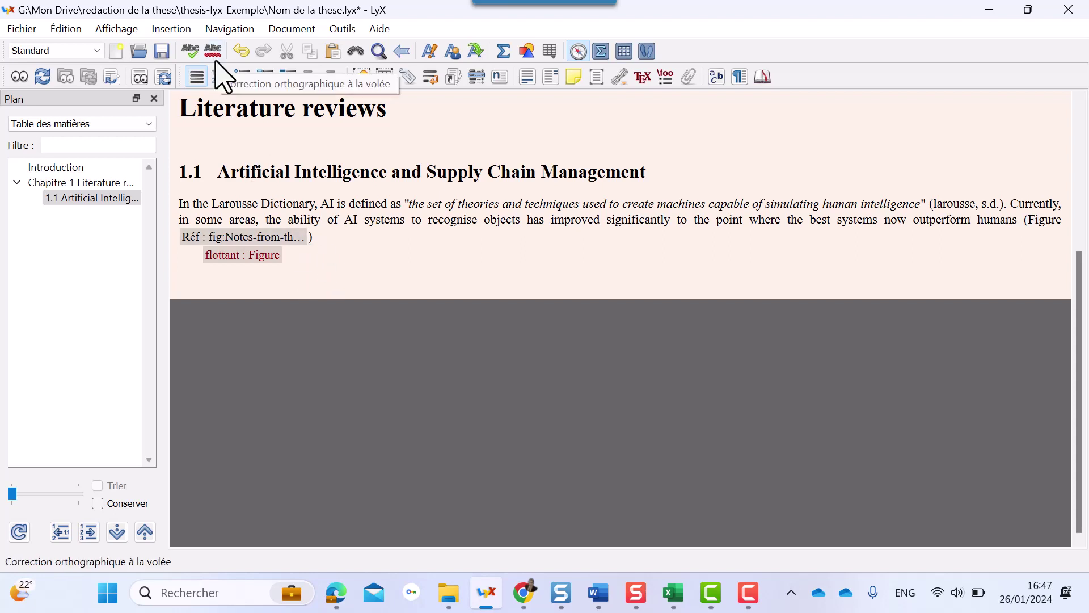
click(170, 29)
mouse_move(207, 117)
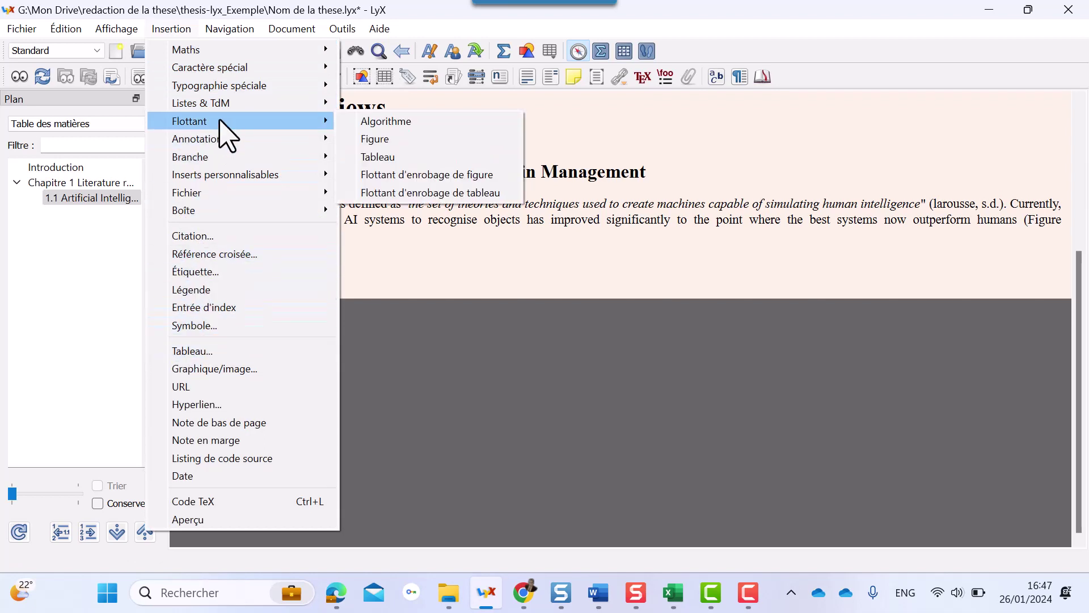
click(413, 162)
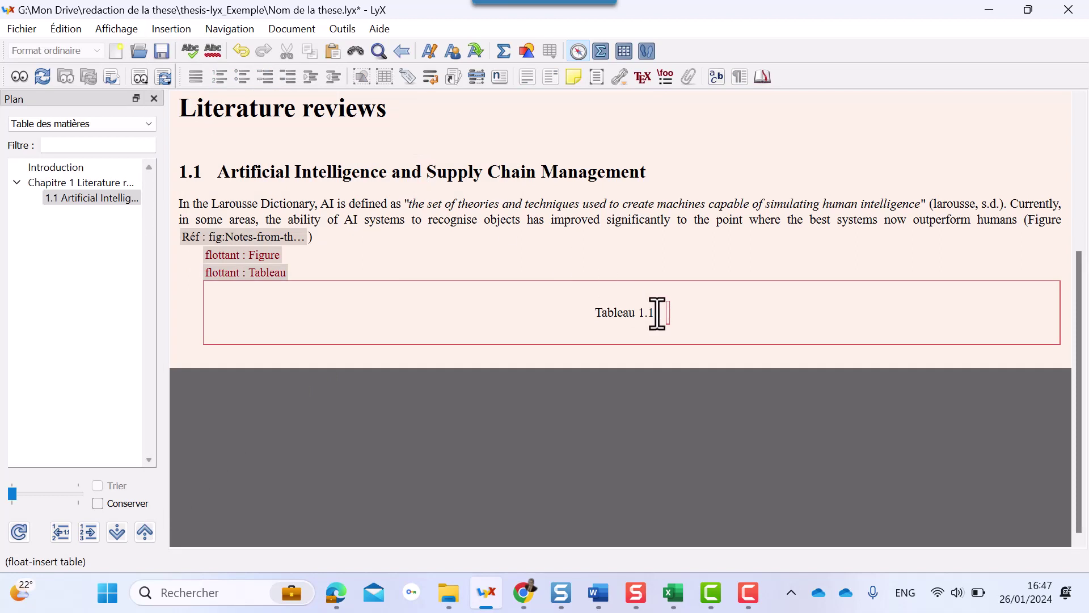
text(Frequently used ML algorithms)
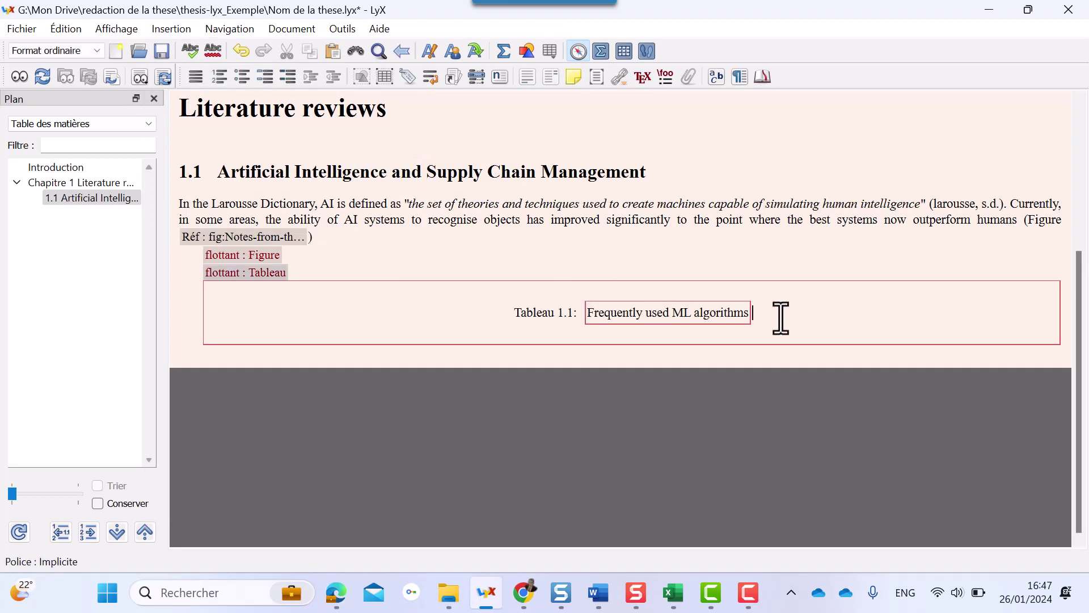
Insert a table of 6 rows and 4 columns on a new line below the float's caption.
key(Return)
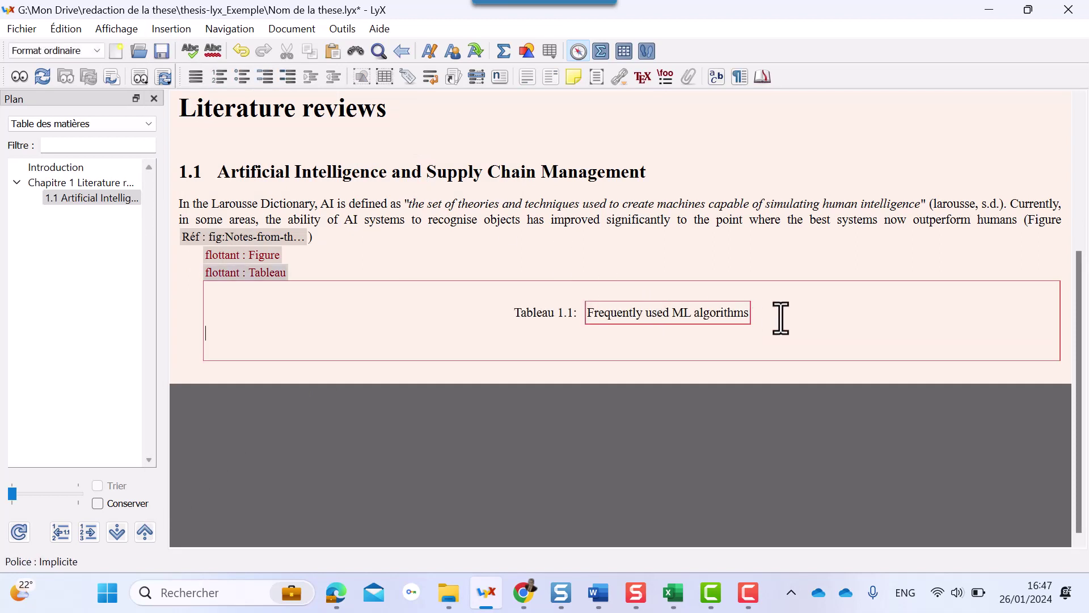
click(156, 27)
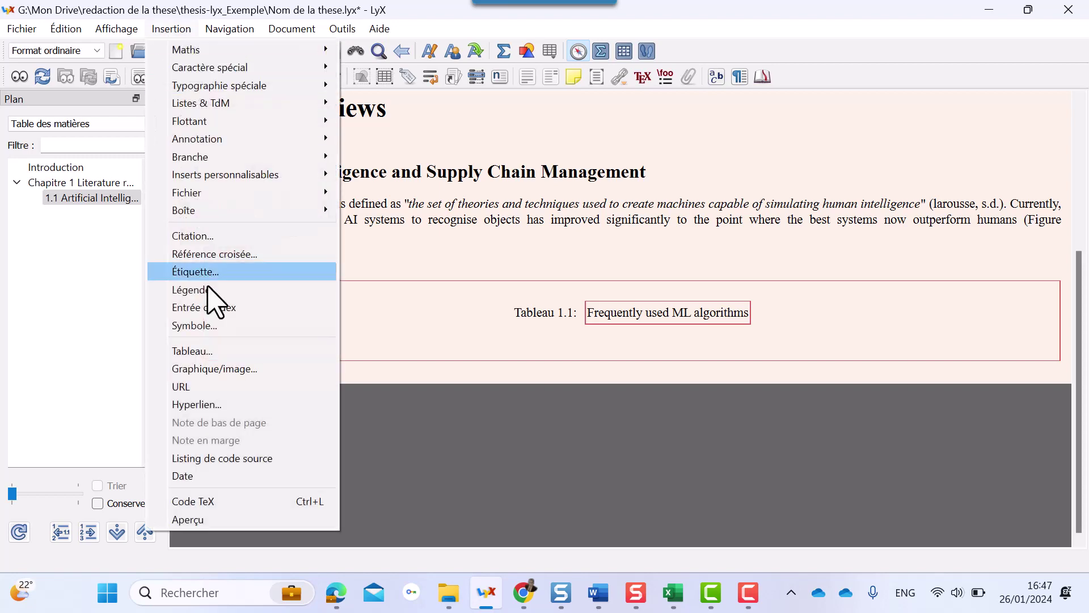
click(212, 355)
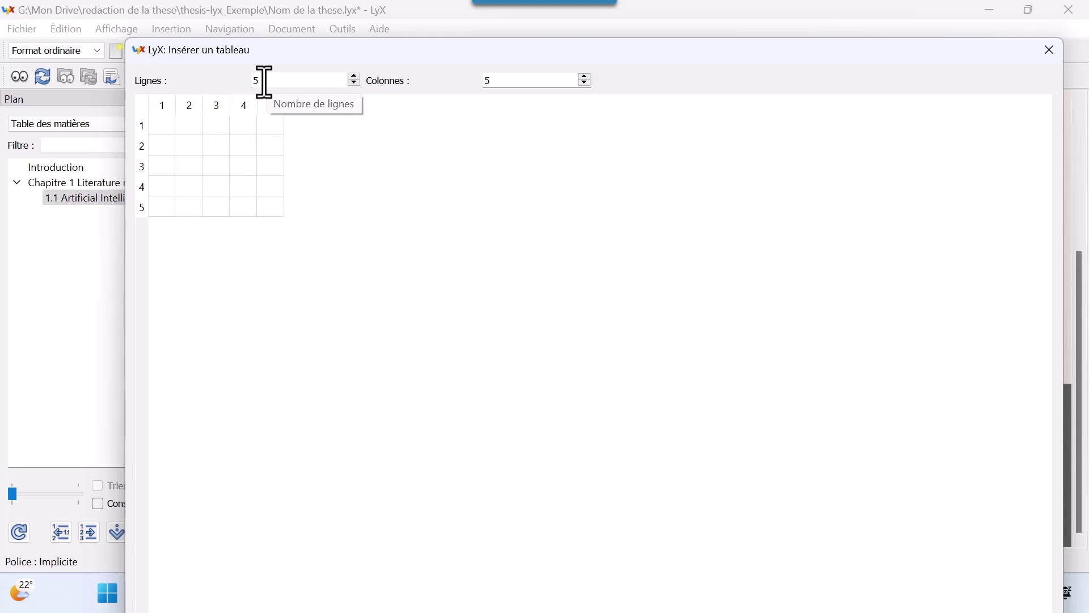
mouse_move(261, 81)
mouse_down()
mouse_move(244, 82)
mouse_move(267, 86)
mouse_move(251, 86)
mouse_up()
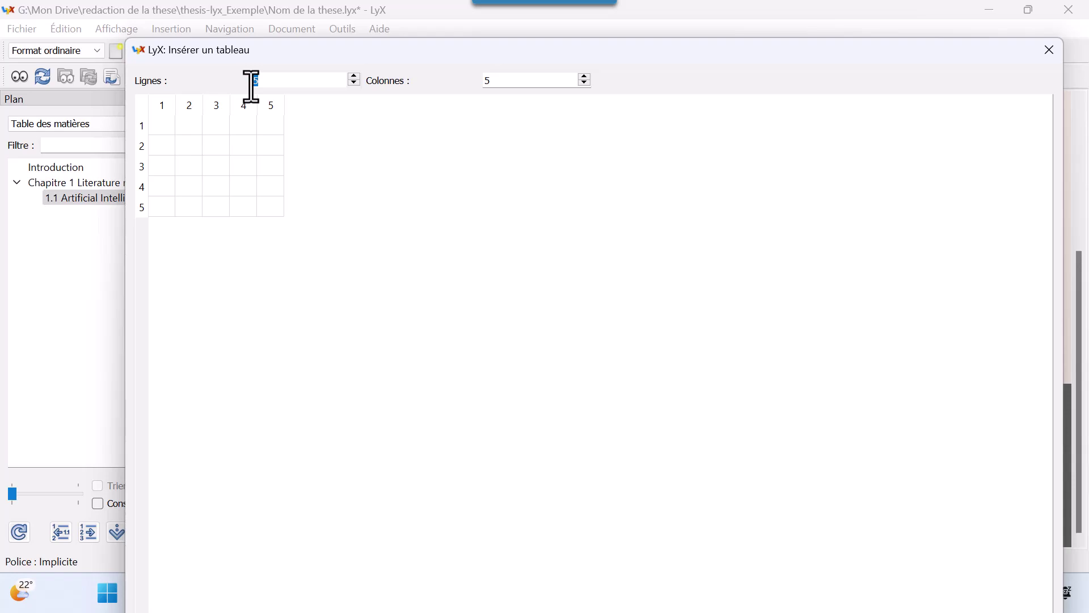
text(6)
key(Tab)
text(4)
key(Return)
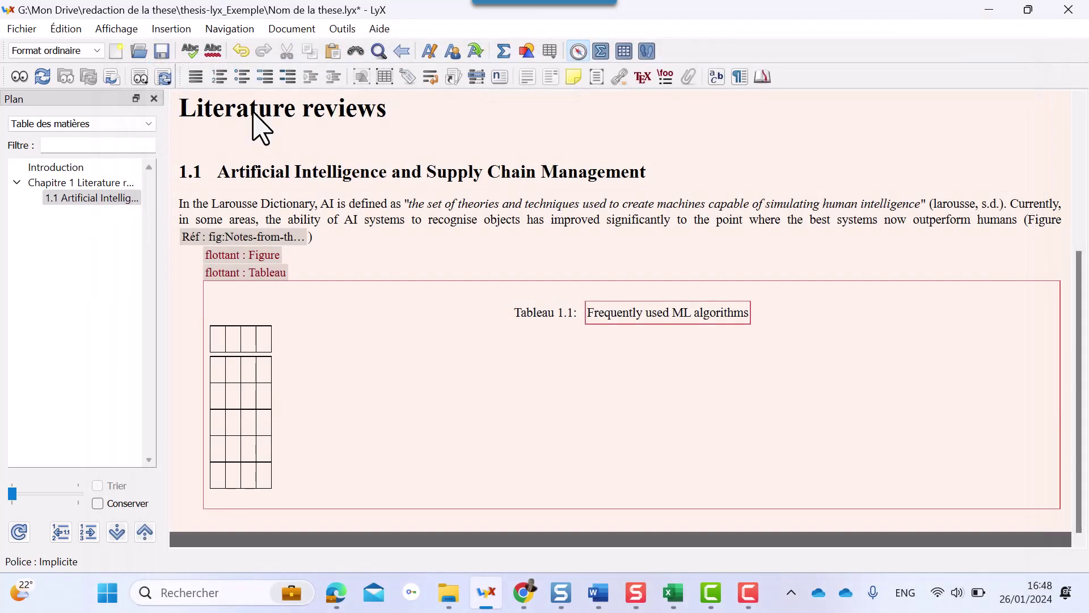
Fill the first three header cells with "N", "Méthodologie de Recherche" and "Auteurs, Année".
click(219, 337)
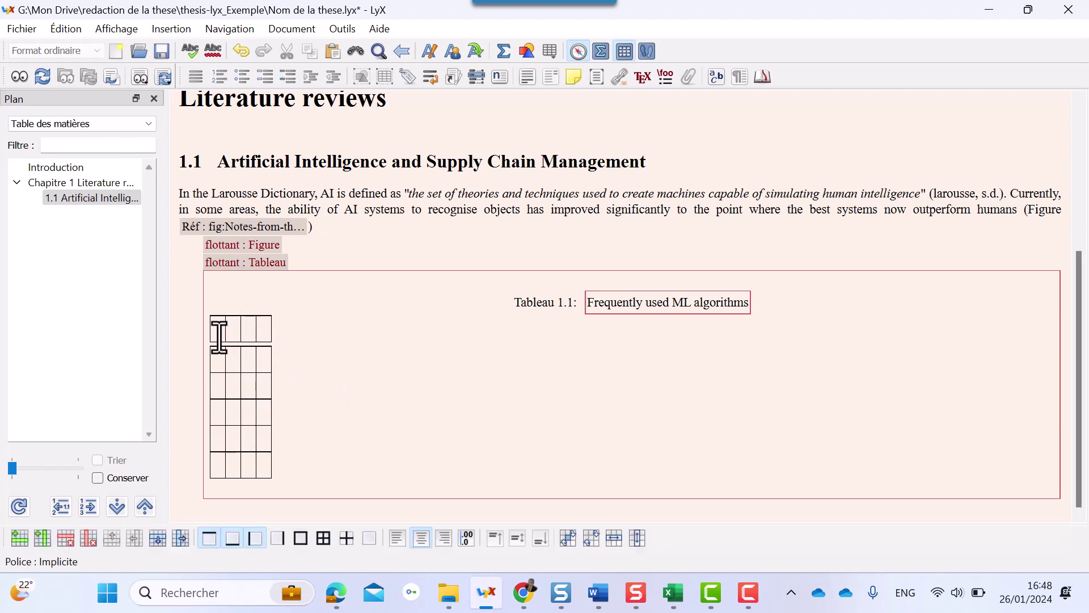
text(N)
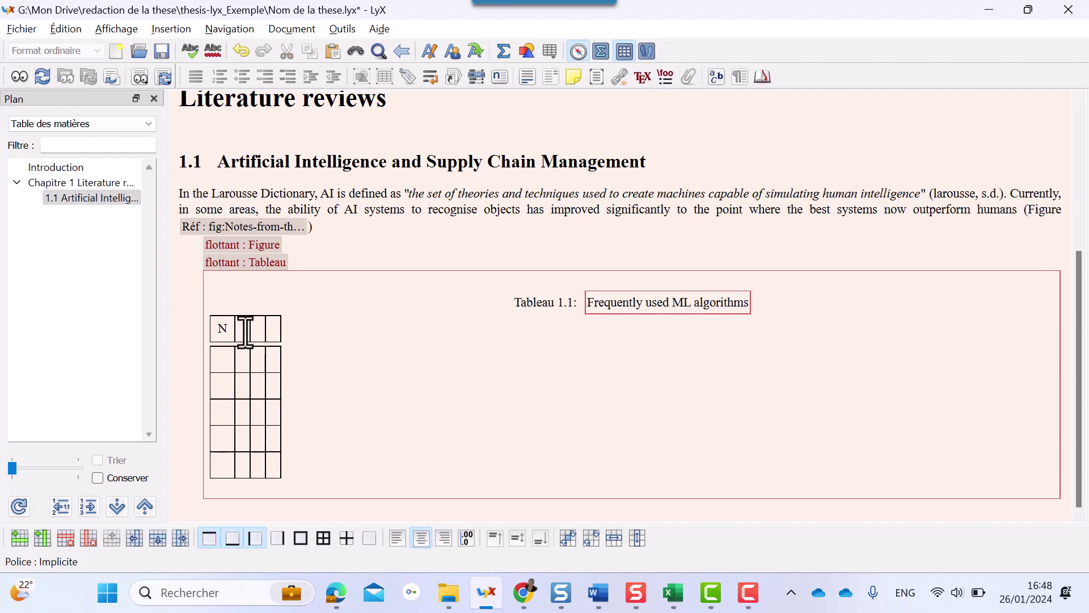
click(245, 331)
text(Méthodologie de Recherche)
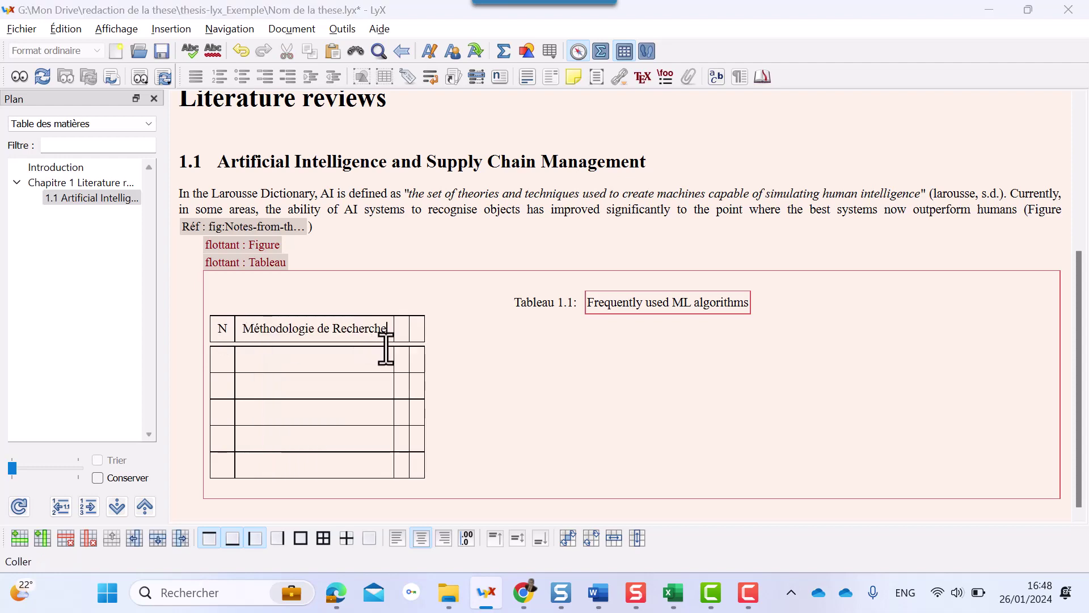
key(alt+Tab)
key(alt+Tab)
click(400, 329)
text((Auteurs, Année))
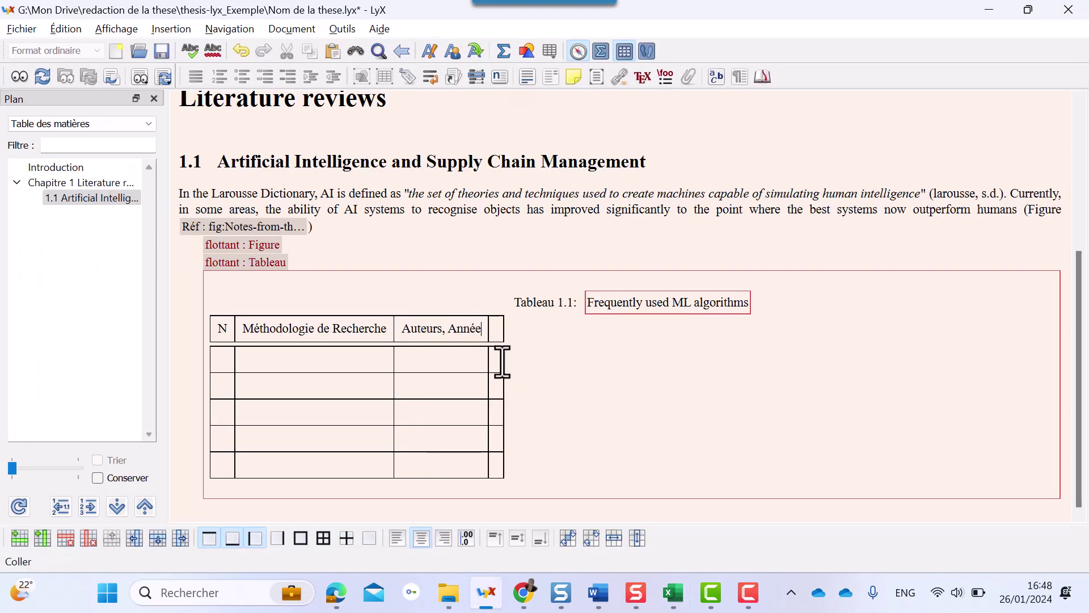
Copy the "Titre" heading from the Excel sheet into the fourth header cell of the LyX table.
key(alt+Tab)
double_click(357, 209)
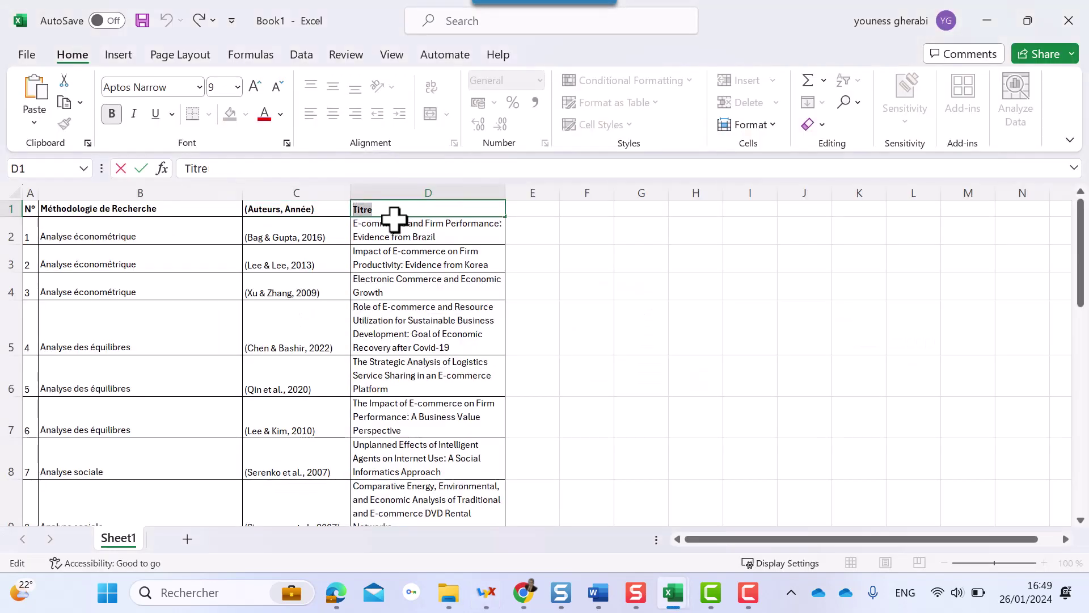
key(alt+Tab)
click(494, 329)
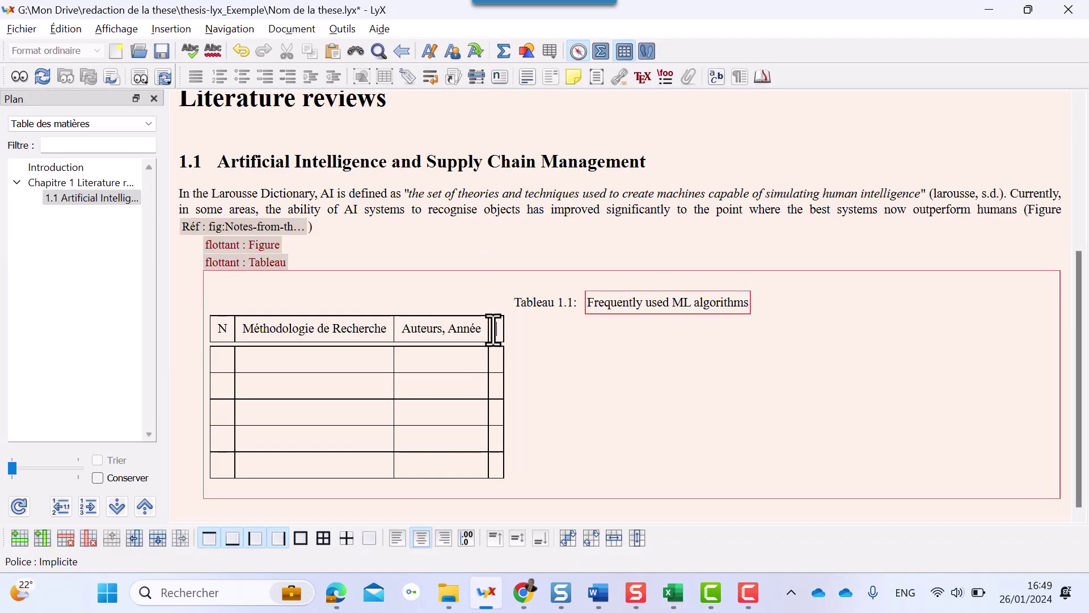
text(Titre)
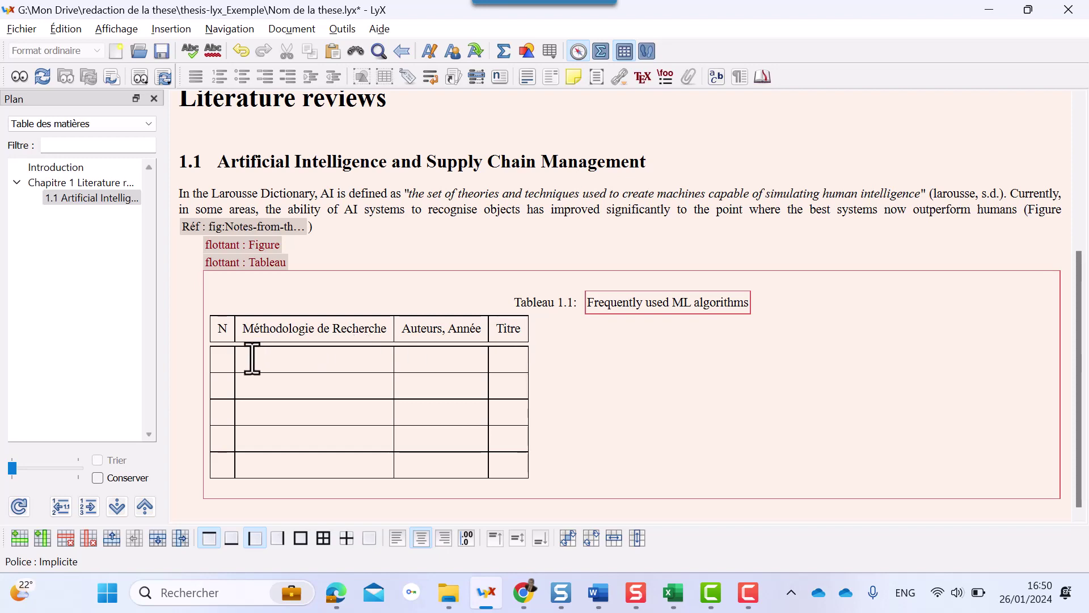
Try to paste Excel's first four data rows into the first cell under "N", and undo everything entered in the LyX table.
mouse_move(674, 592)
click(814, 528)
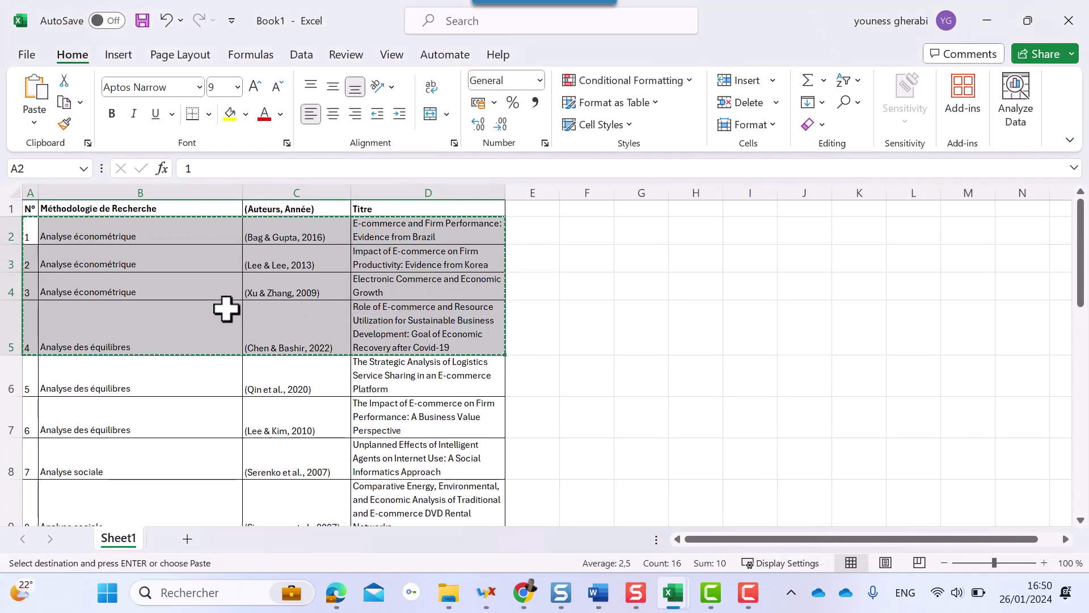
key(alt+Tab)
click(225, 363)
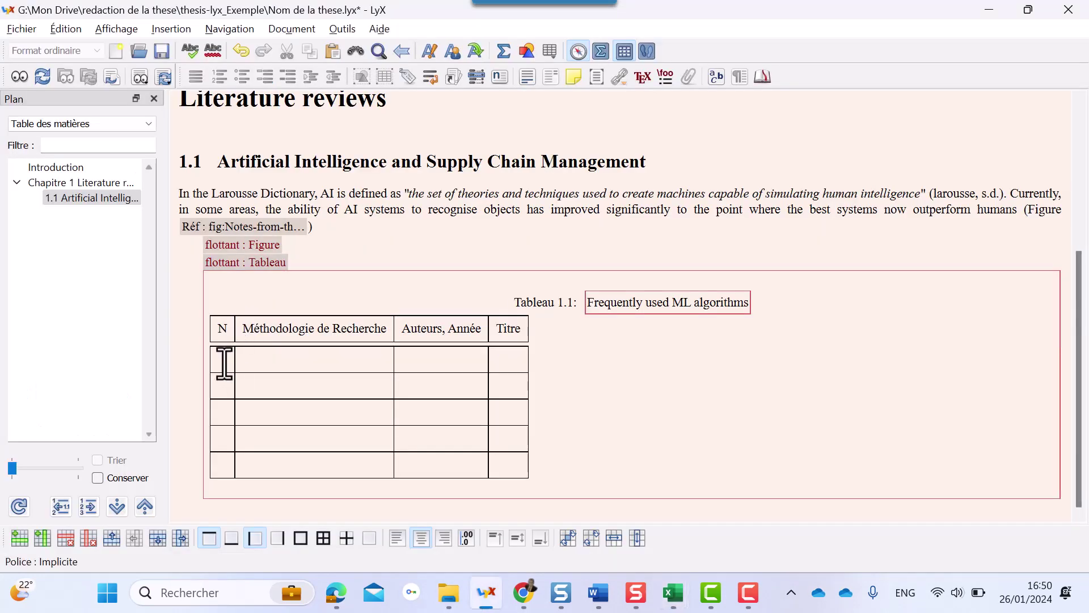
text(1 Analyse économétrique (Bag & Gupta, 2016) E-commerce and Firm Performance: Evidence from Brazil 2 Analyse économétrique (Lee & Lee, 2013) Impact of E-commerce on Firm Productivity: Evidence from Korea 3 Analyse économétrique (Xu & Zhang, 2009) Electronic Commerce and Economic Growth 4 Analyse des équilibres (Chen & Bashir, 2022) Role of E-commerce and Resource Utilization for Sustainable Business Development: Goal of Economic Recovery after Covid-19)
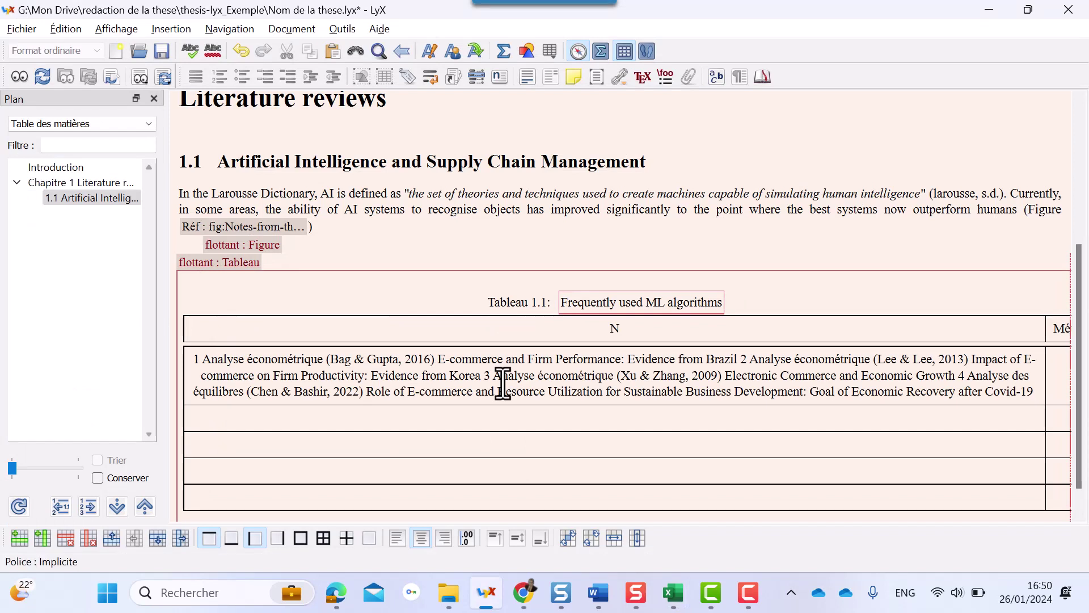
key(ctrl+z)
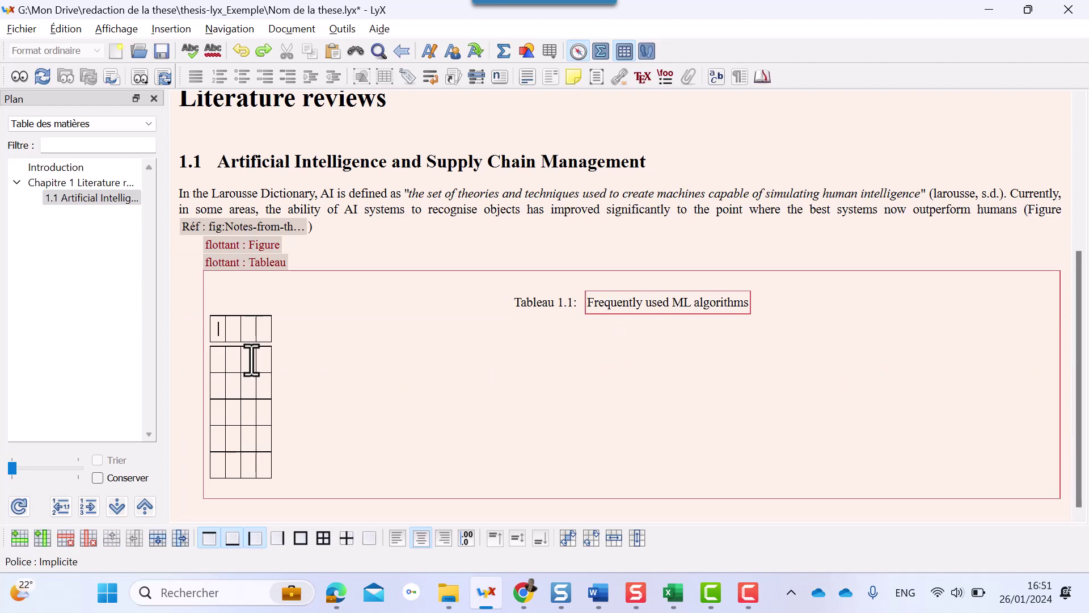
Paste the copied Excel header and five data rows as plain text with joined lines into the empty table, and preview the PDF.
click(70, 31)
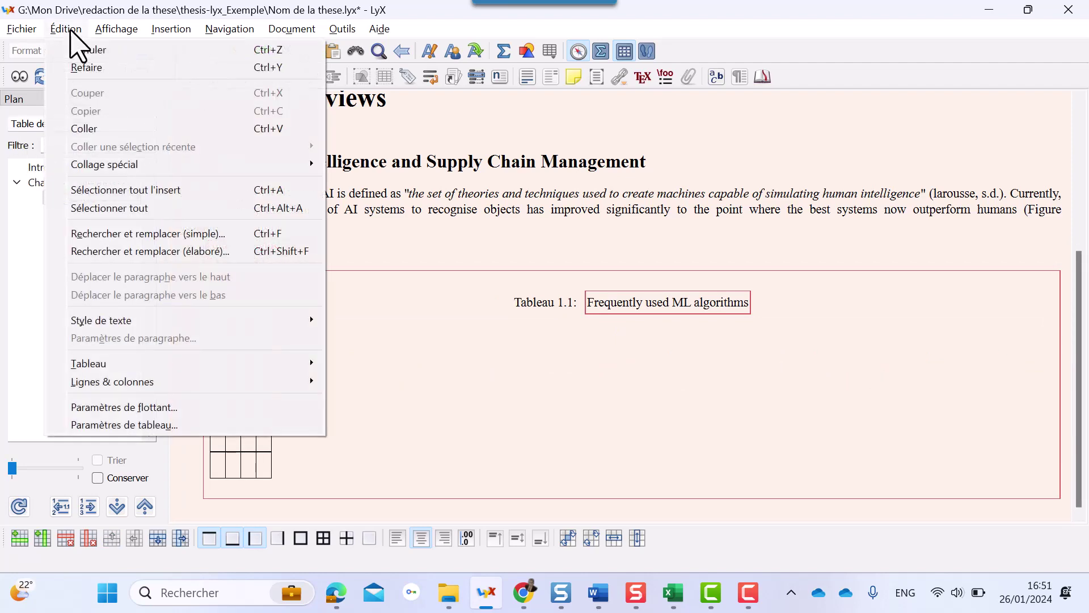
mouse_move(166, 166)
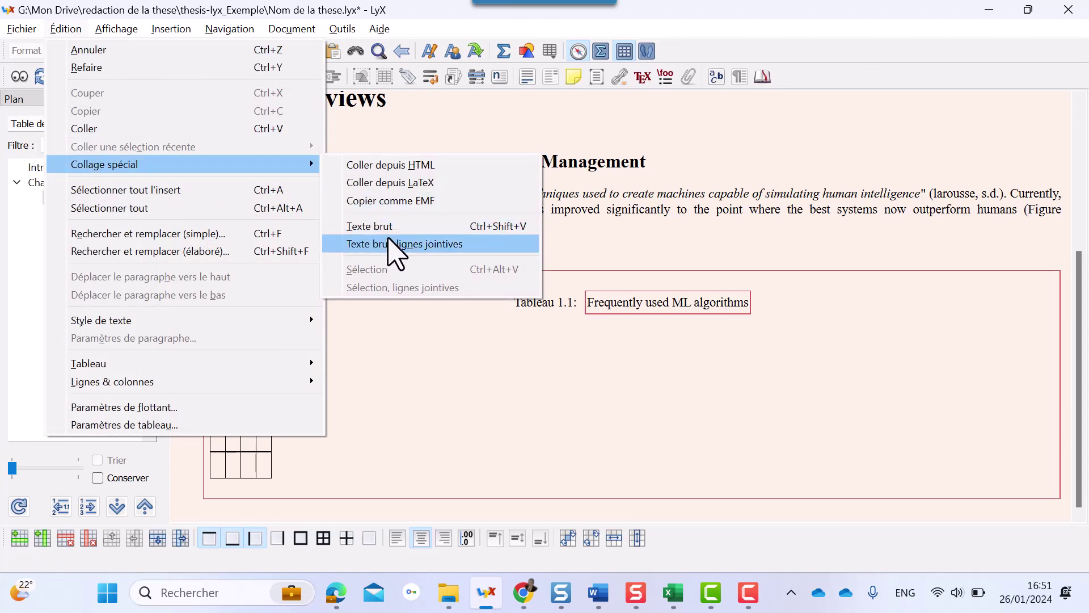
click(440, 247)
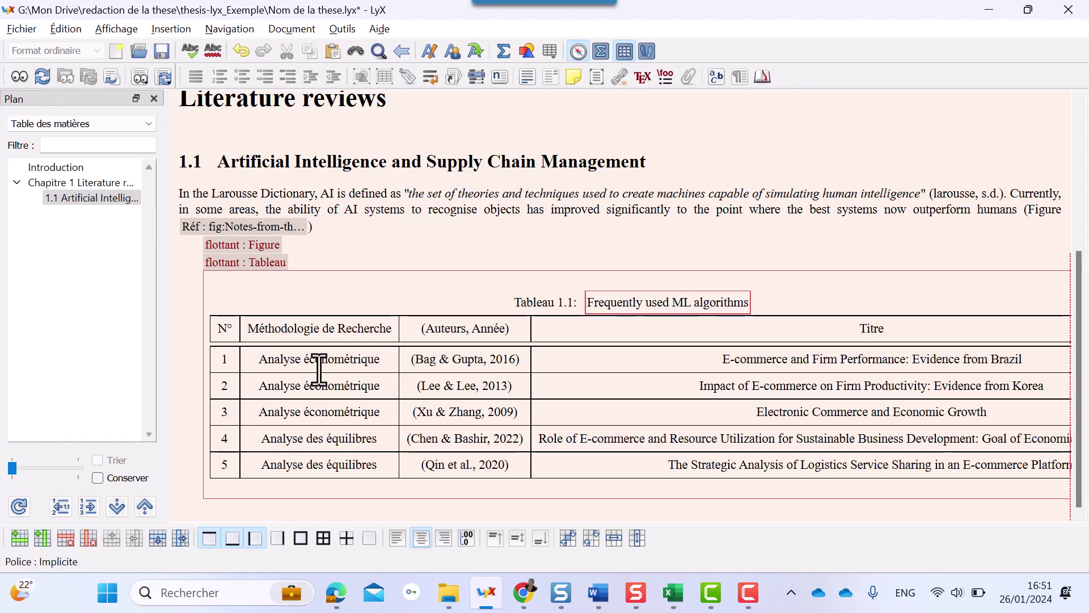
click(17, 76)
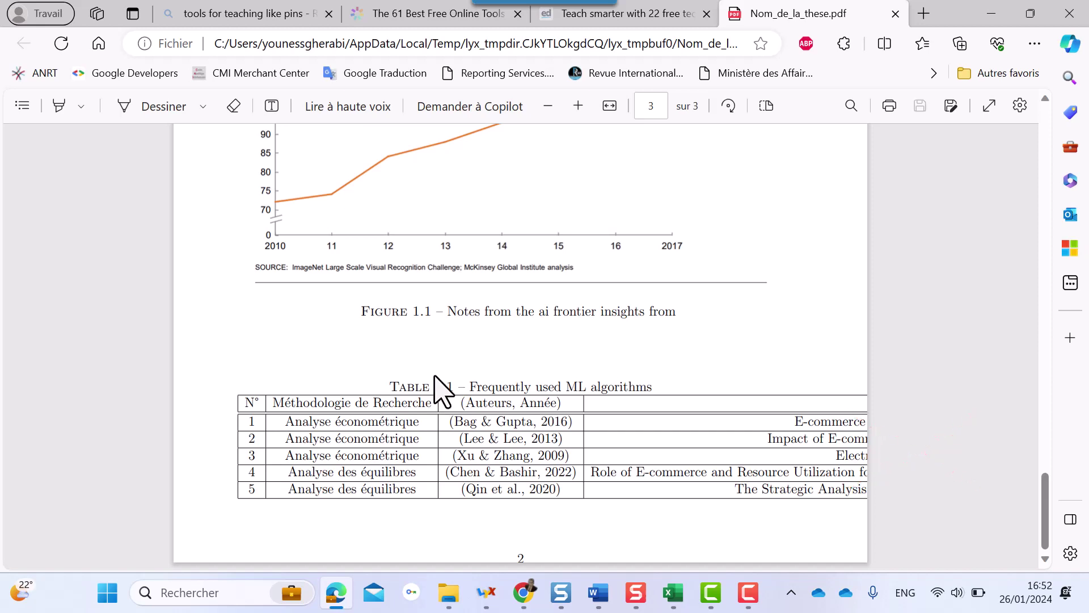
click(486, 592)
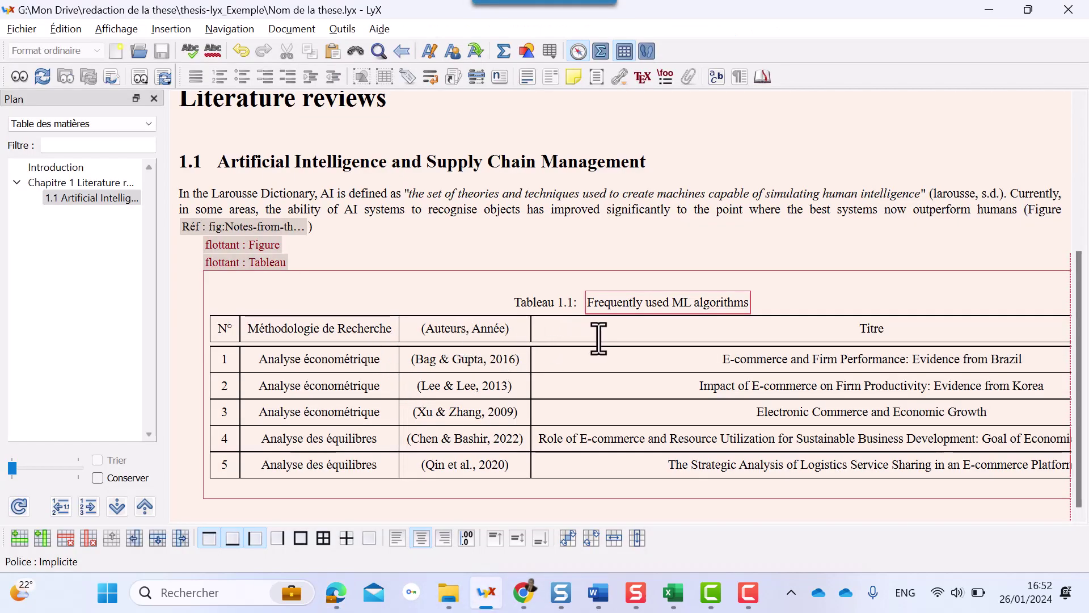
Set the width of the "Titre" column to 60 percent of the text width in the table settings.
click(662, 331)
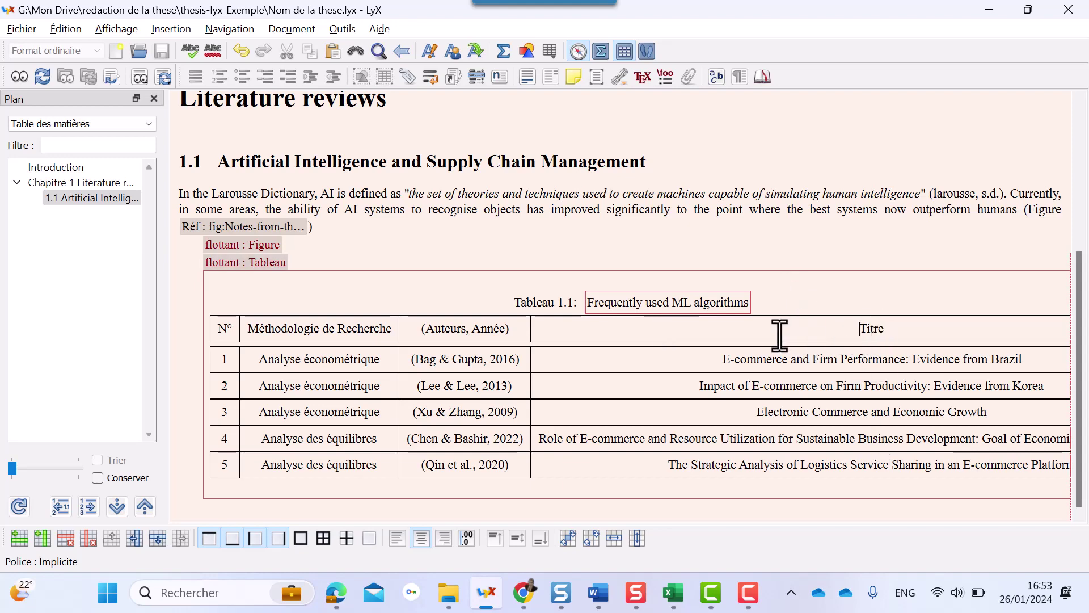
right_click(817, 386)
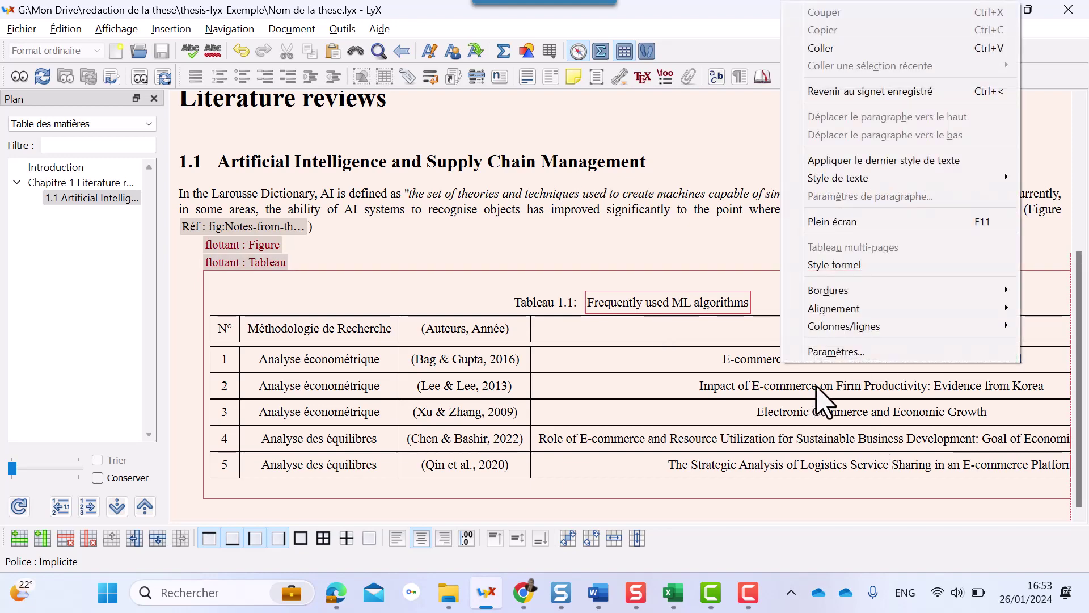
click(832, 353)
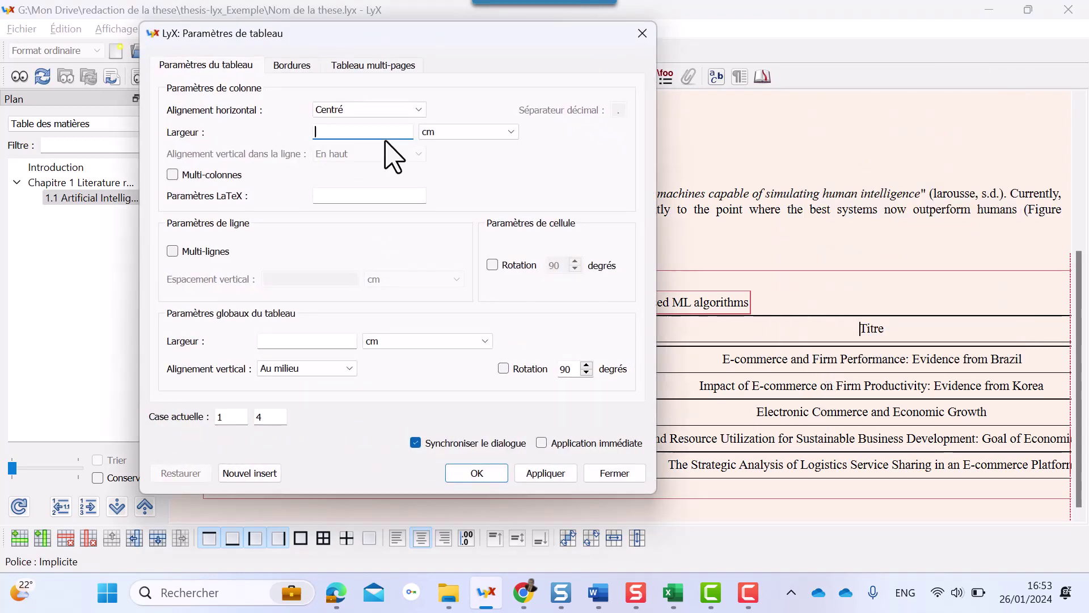
click(445, 136)
scroll(448, 187, down, 3)
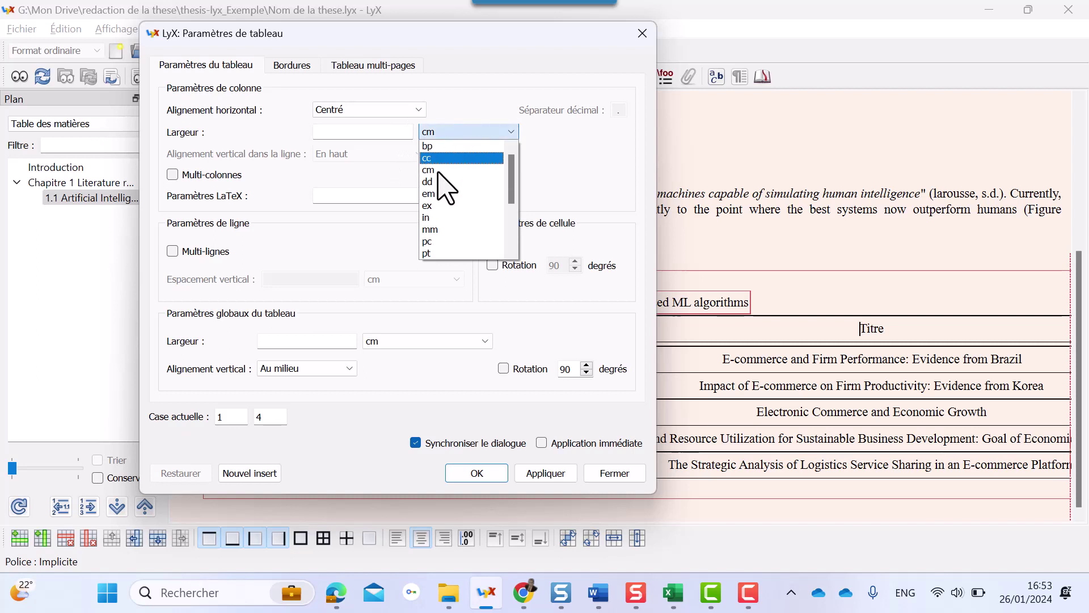
click(454, 209)
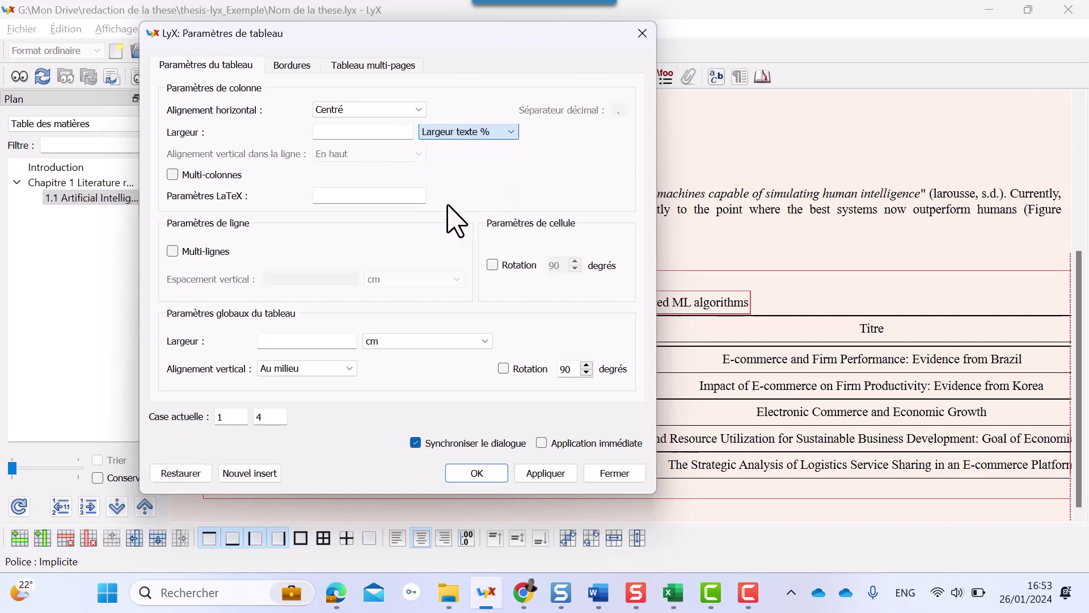
click(359, 133)
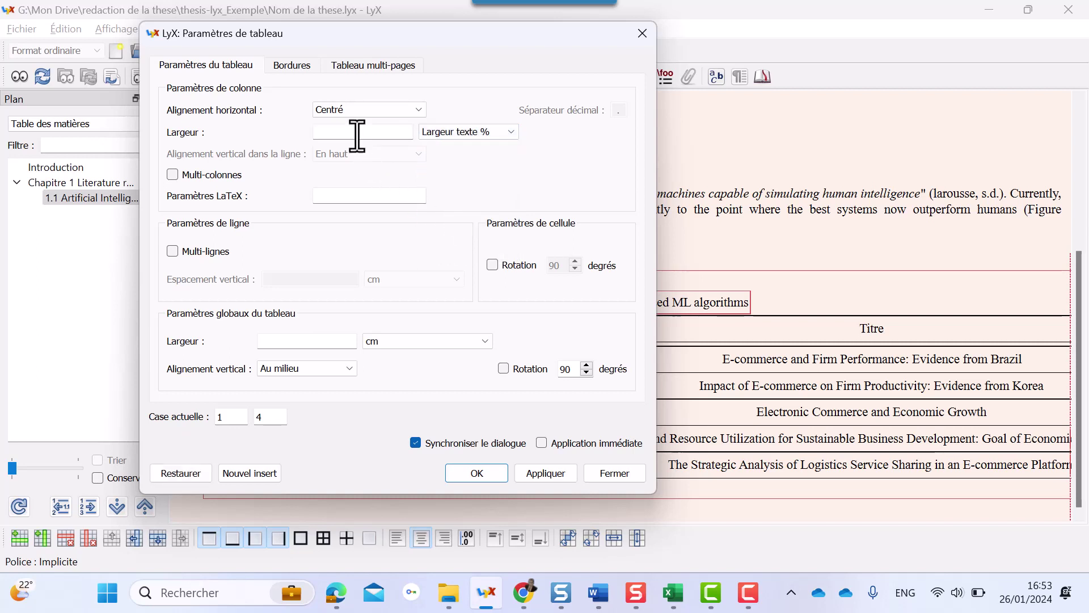
text(60)
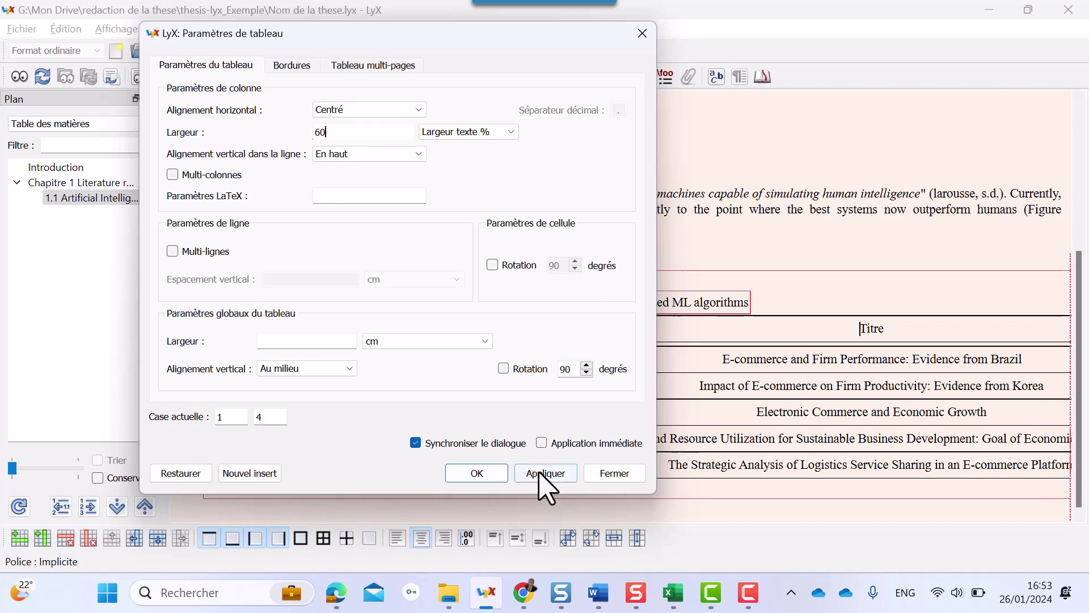
click(539, 474)
click(491, 478)
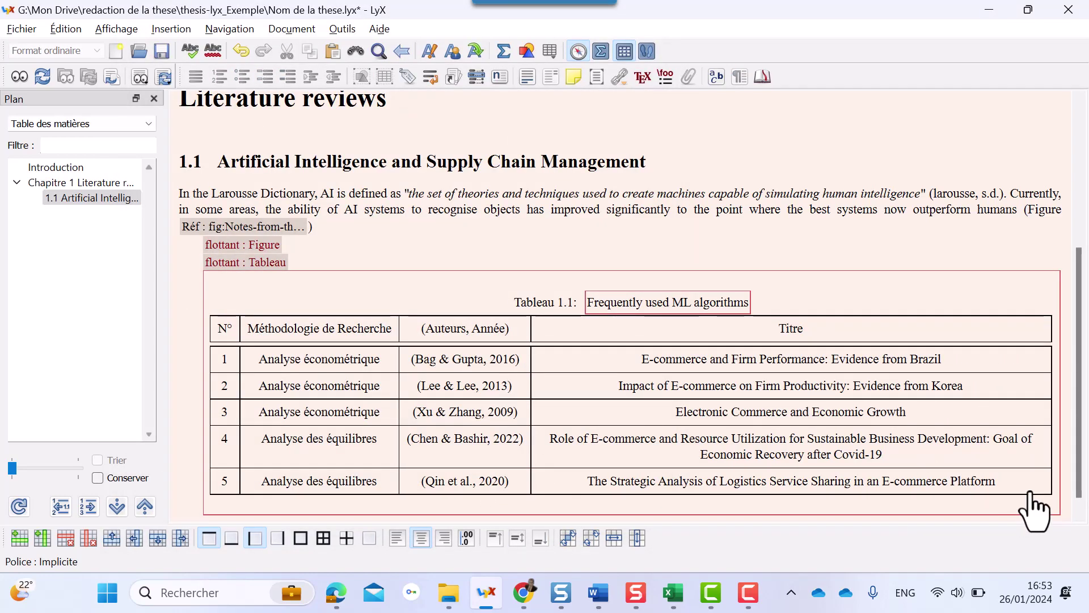
Left-align the contents of every cell in the table.
drag(1024, 487, 202, 335)
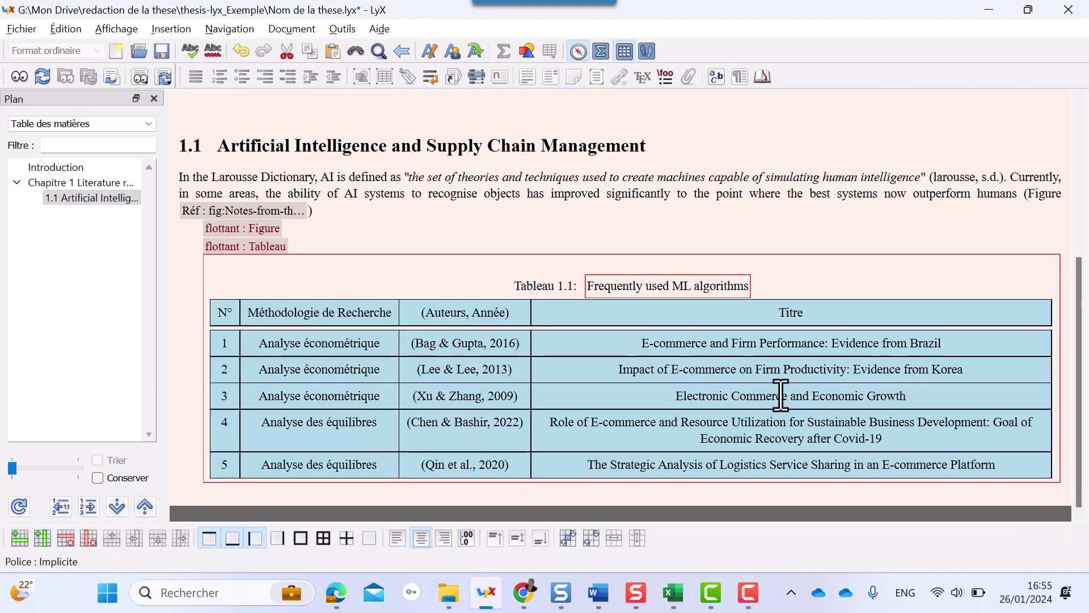
right_click(781, 396)
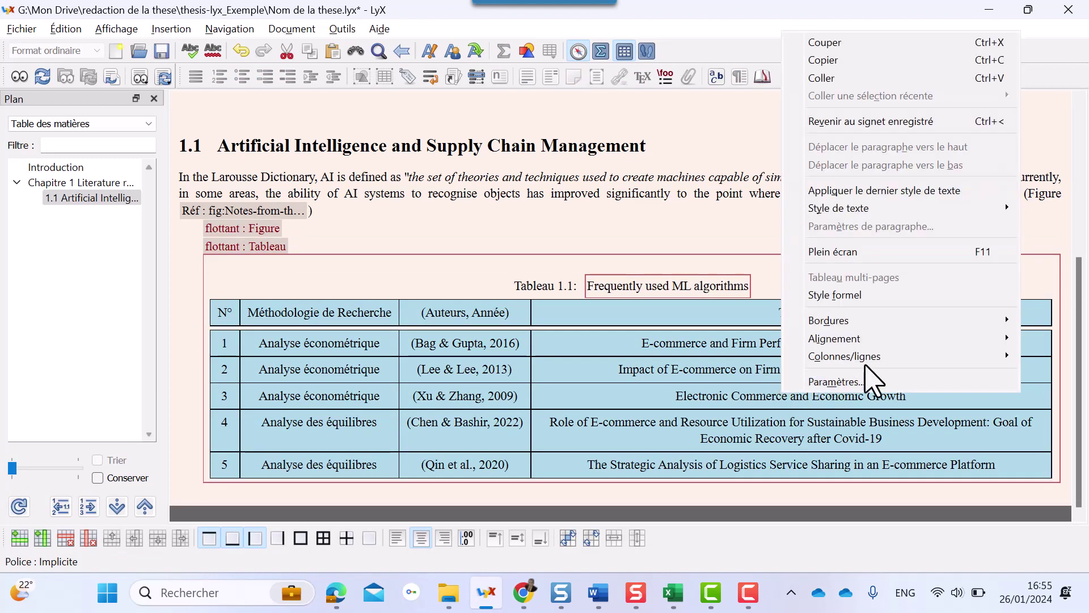
mouse_move(918, 340)
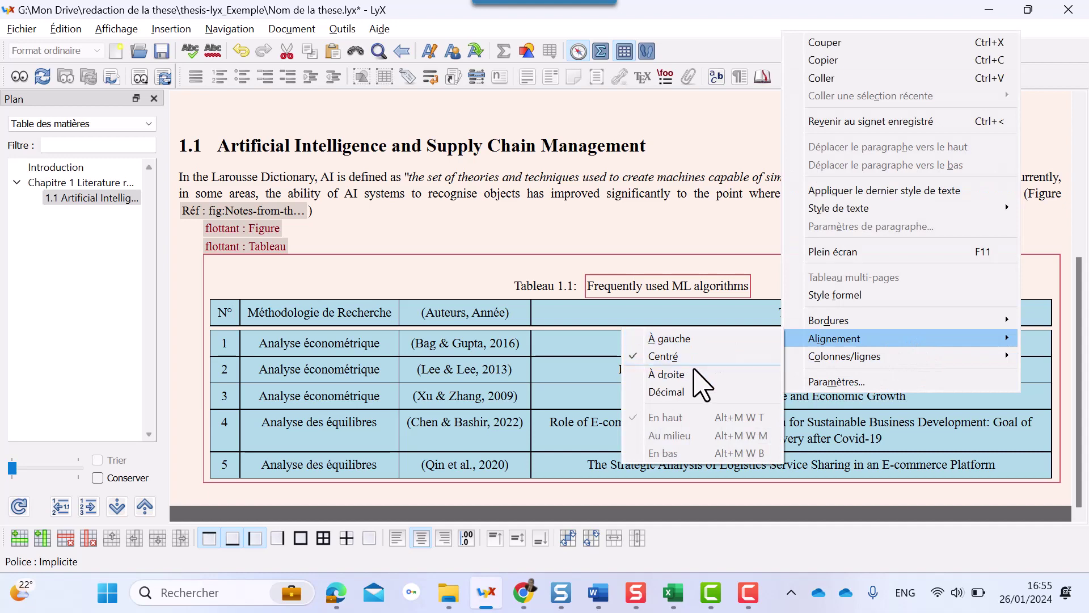
click(669, 339)
click(695, 349)
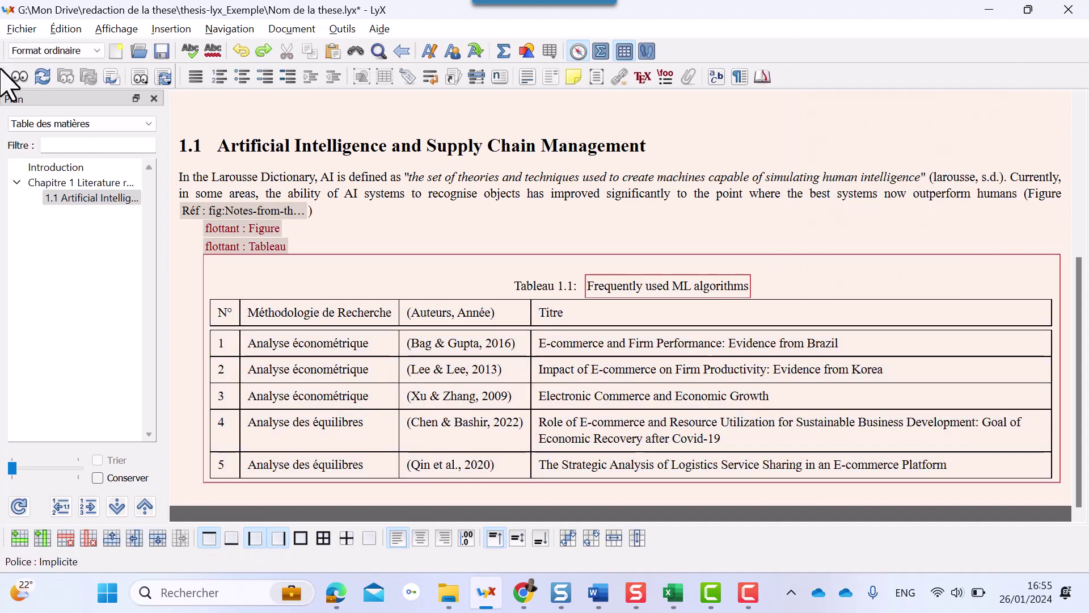
Save the thesis, check the table in the PDF preview, and return to LyX.
click(163, 55)
click(19, 77)
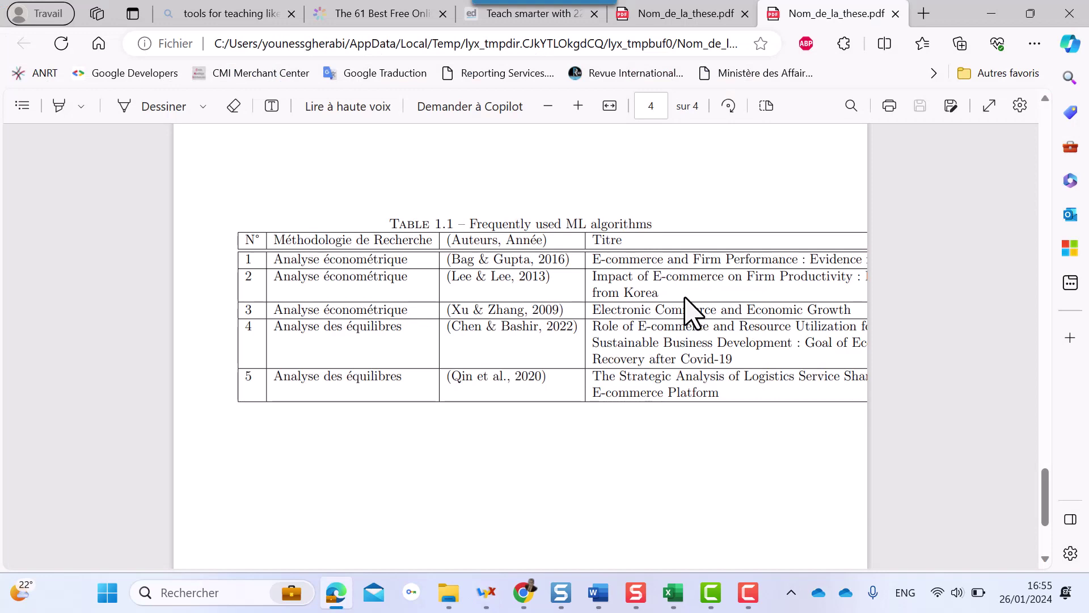
click(486, 592)
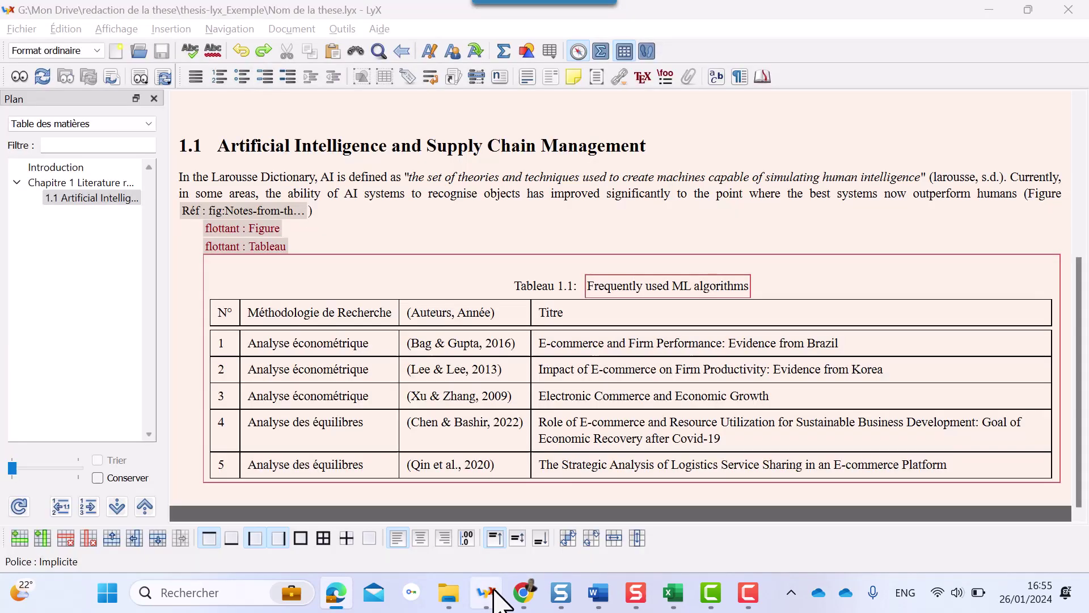
Set the width of the "Titre" column to 40 percent of the text width in the table settings.
right_click(746, 312)
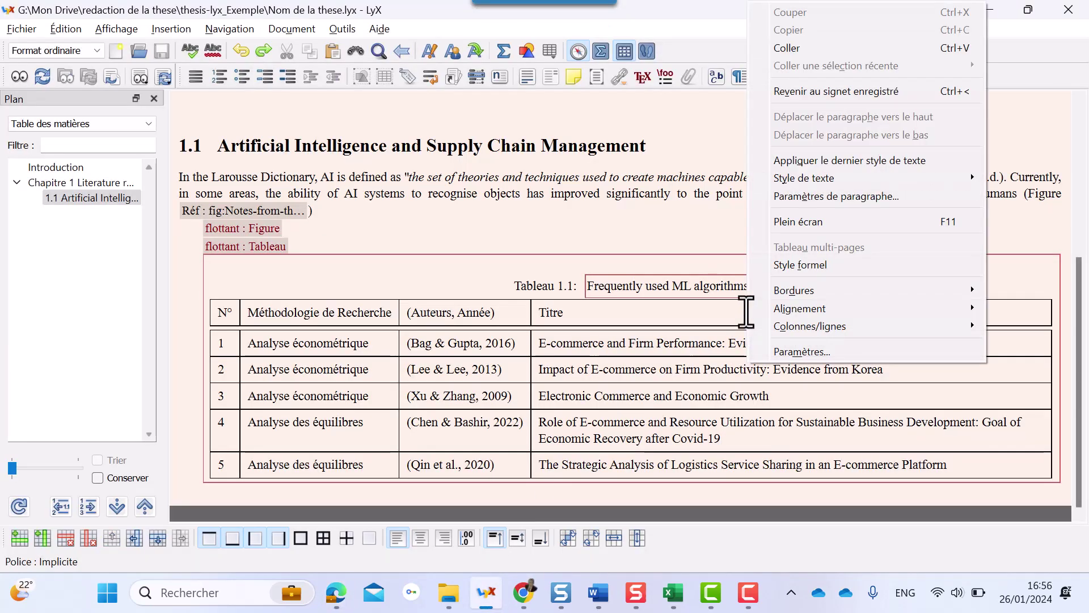
click(789, 352)
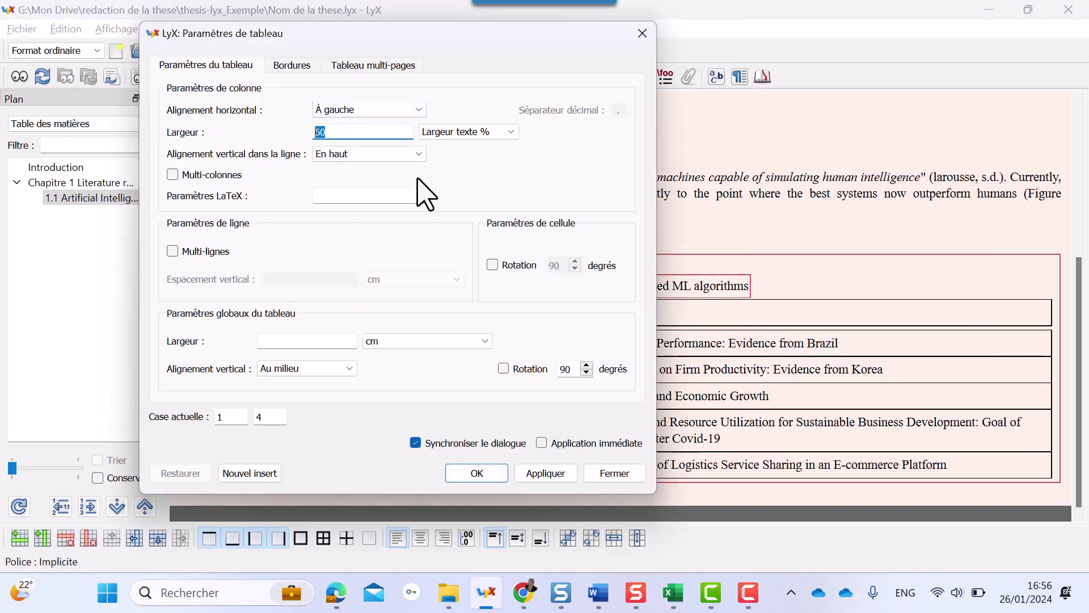
text(40)
click(478, 474)
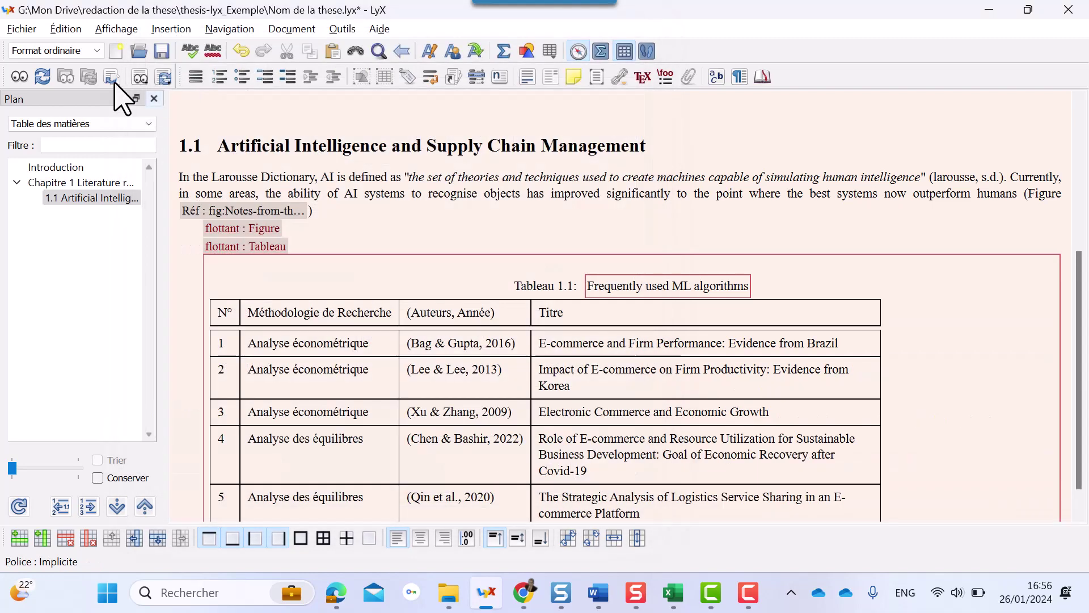
Preview the thesis as PDF and check the table's width and its vertical position on the page.
click(20, 76)
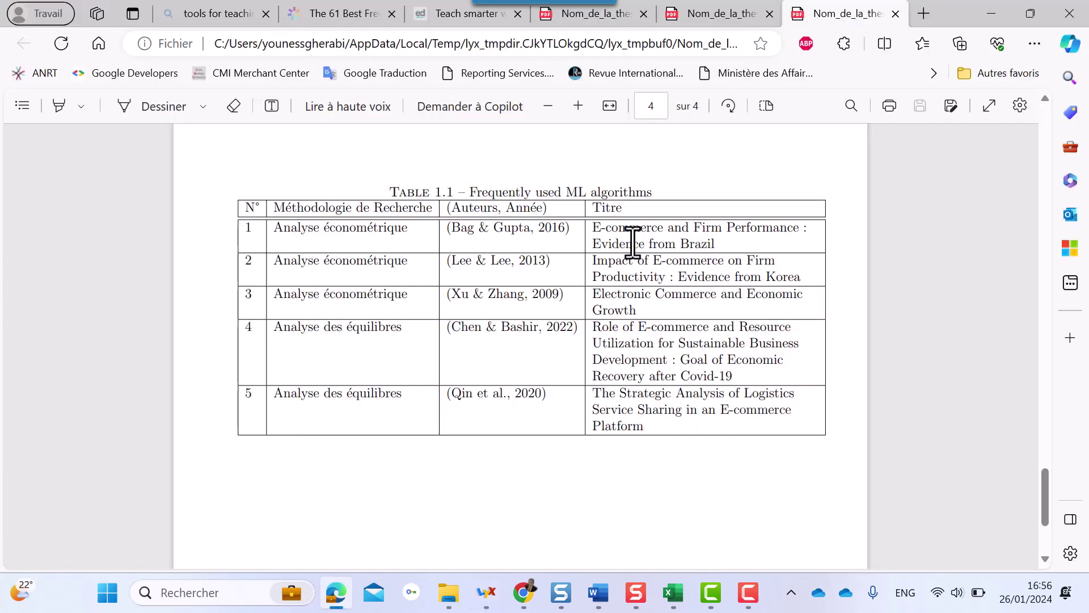
scroll(658, 278, up, 1)
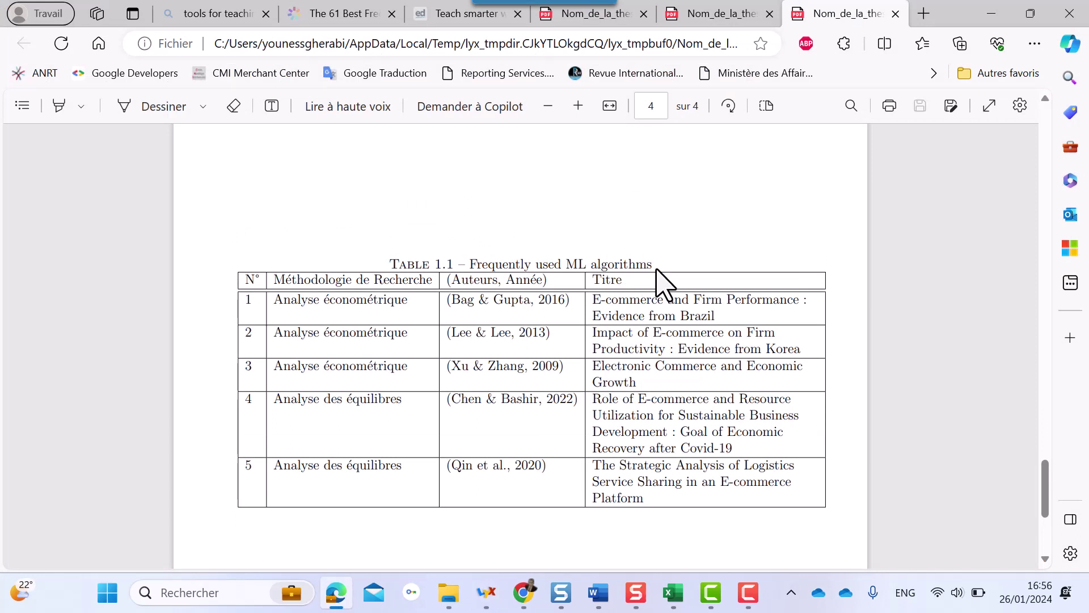
scroll(591, 309, up, 1)
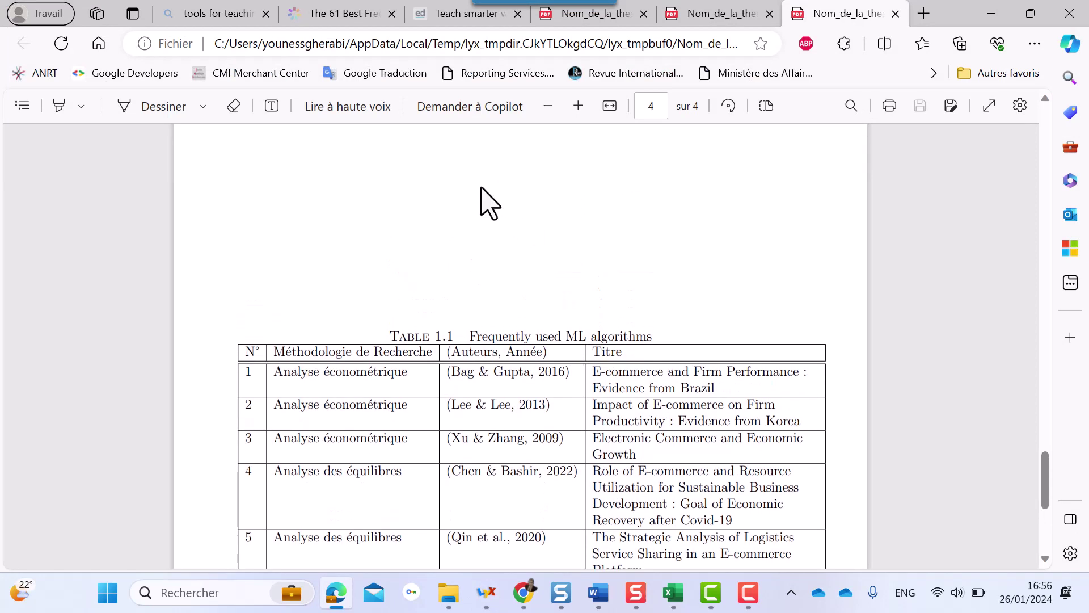
scroll(498, 278, up, 2)
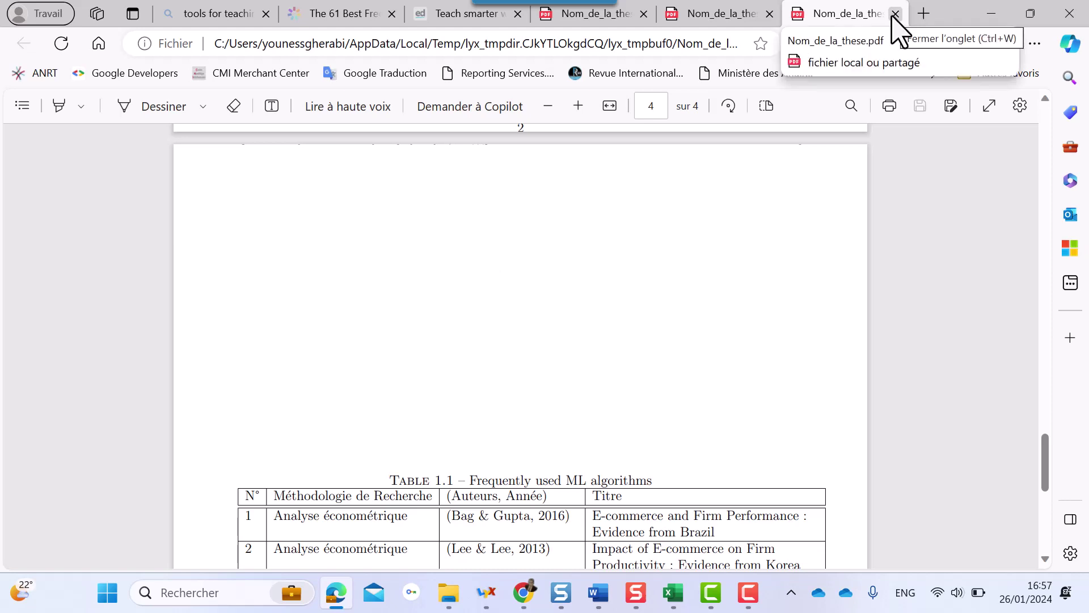
Return to LyX and set the table float's placement to "Ici, à tout prix" instead of the default placement.
click(489, 593)
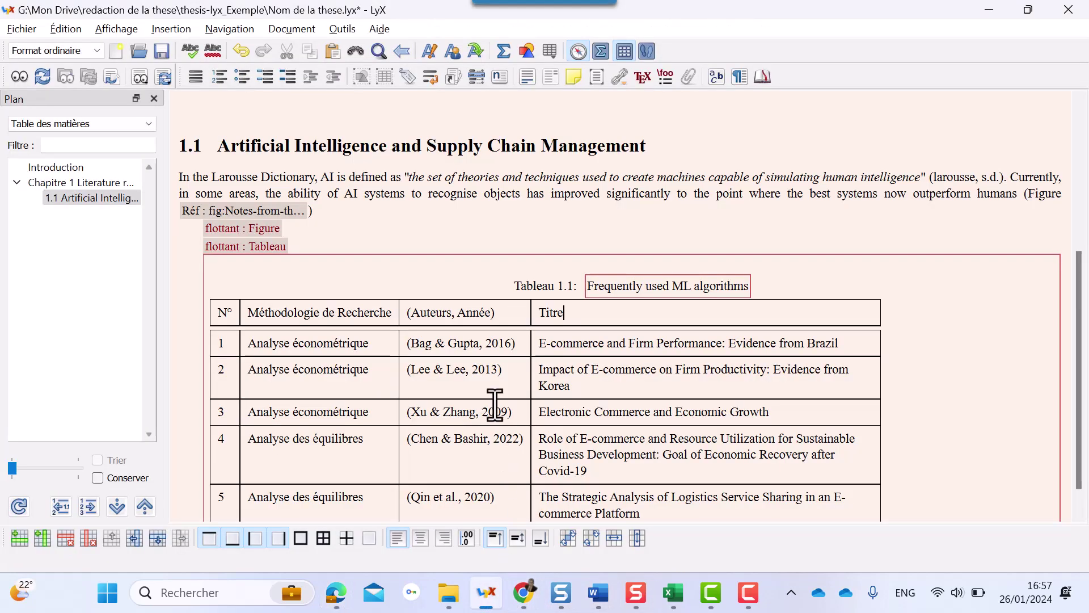
click(268, 253)
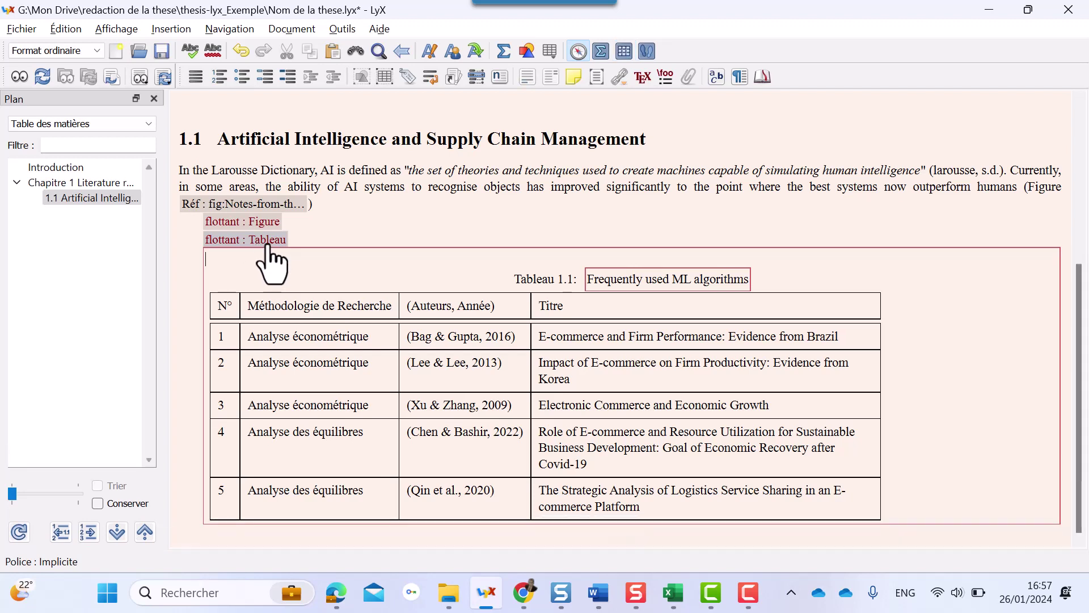
right_click(271, 261)
click(301, 297)
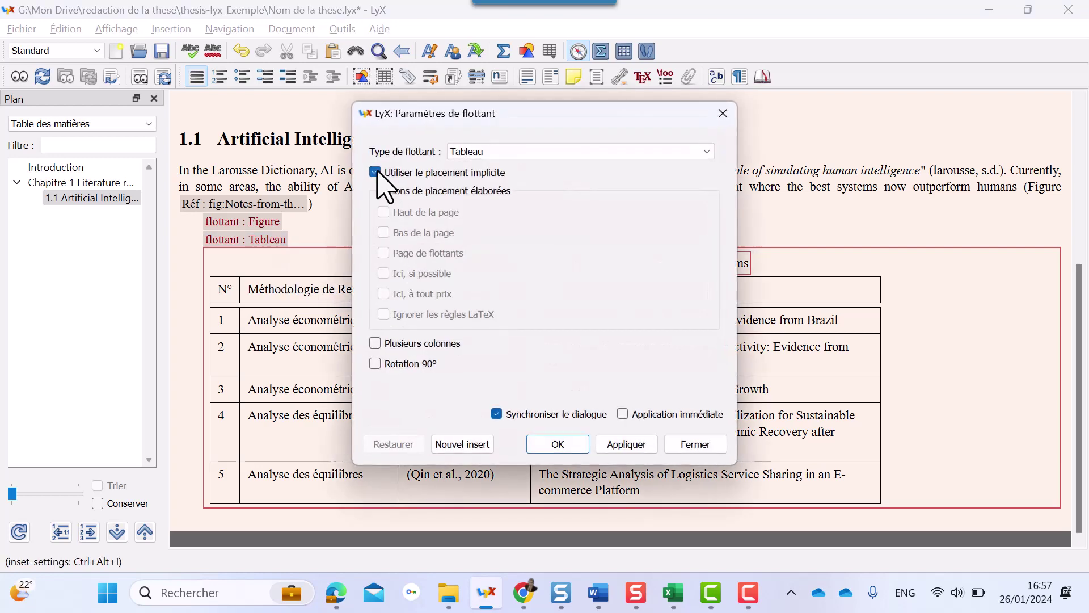
click(376, 172)
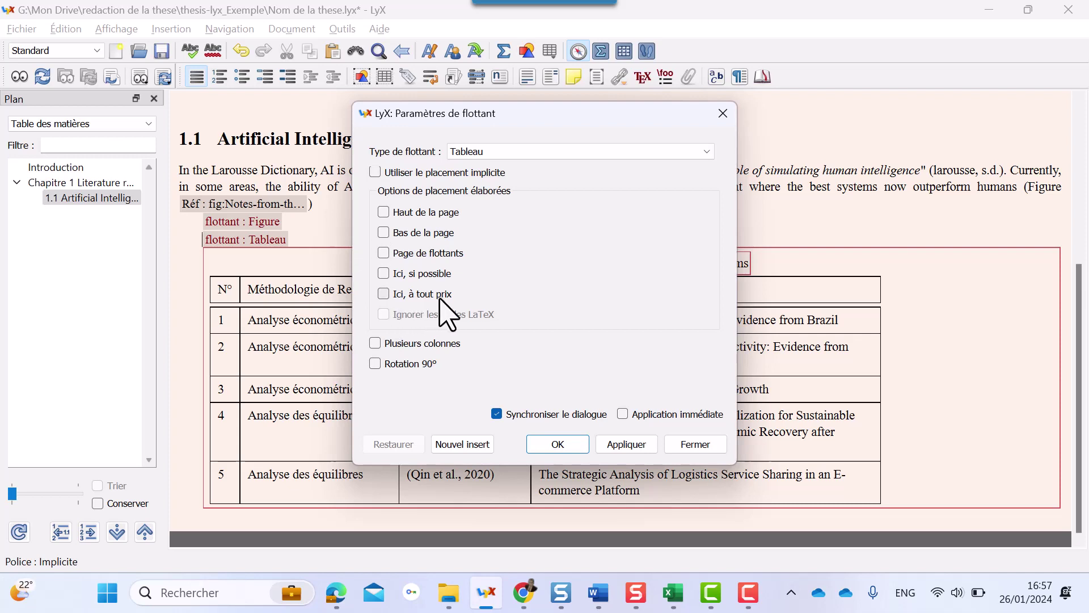
click(384, 294)
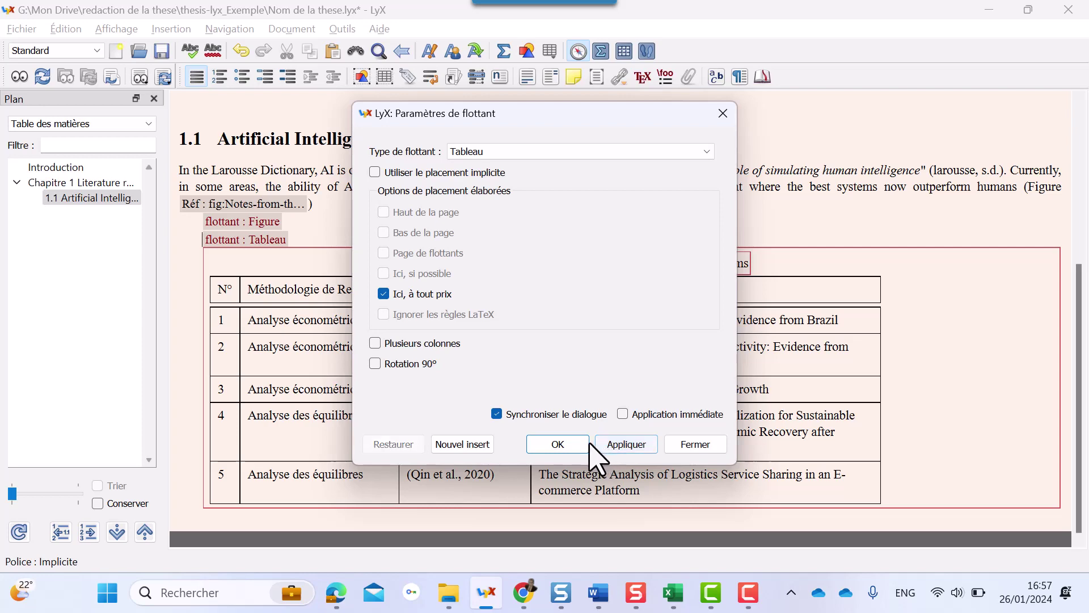
click(558, 444)
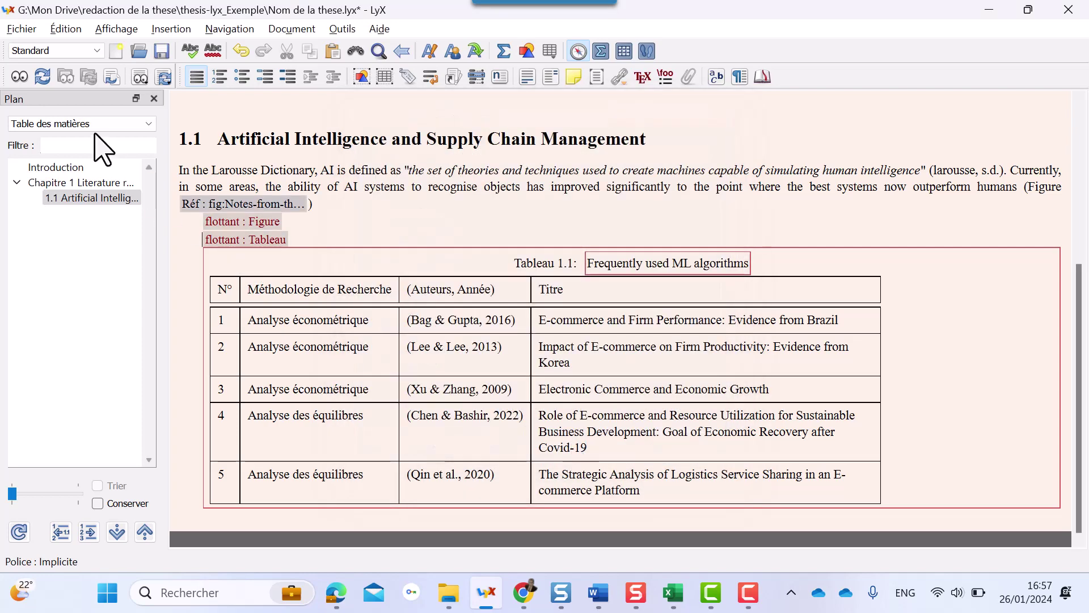
Preview the thesis as PDF and check where the table sits on its page.
click(20, 77)
scroll(583, 247, down, 5)
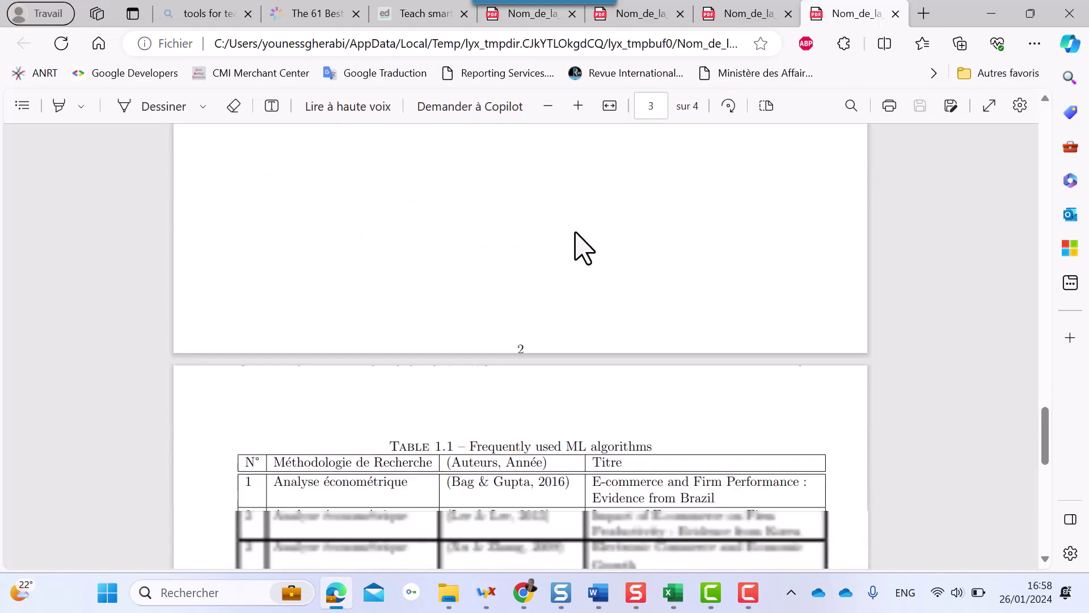
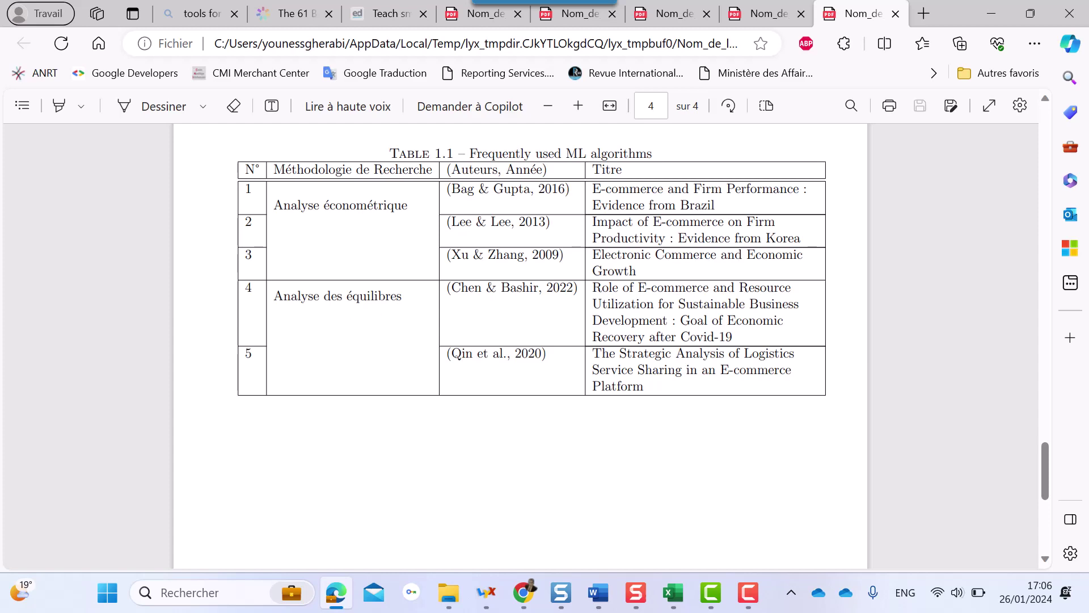
scroll(527, 197, up, 1)
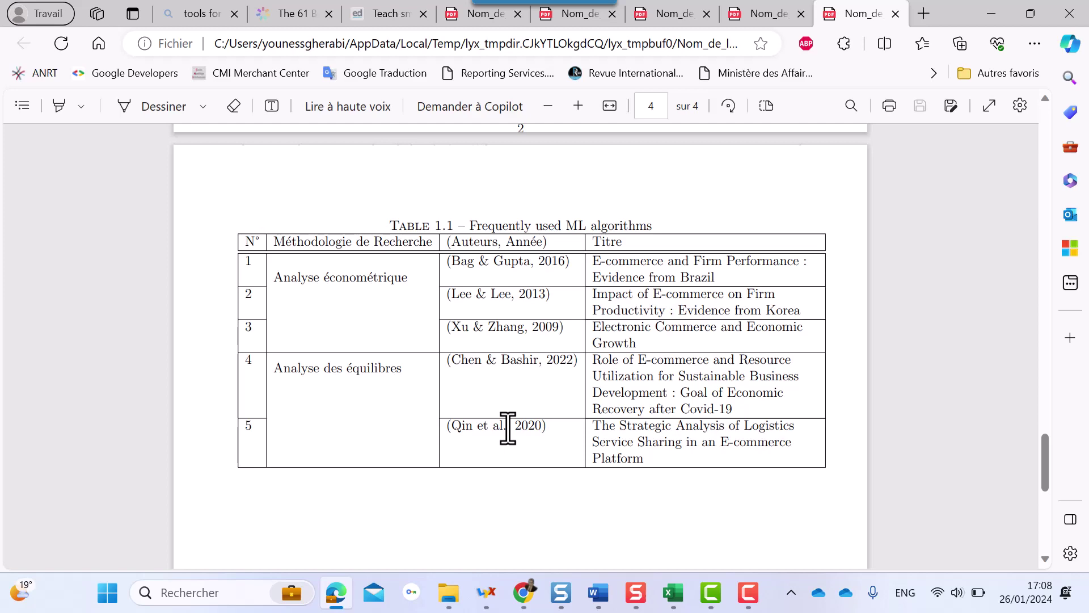
Return to LyX and delete the existing table from the float, keeping the "Frequently used ML algorithms" caption.
key(alt+Tab)
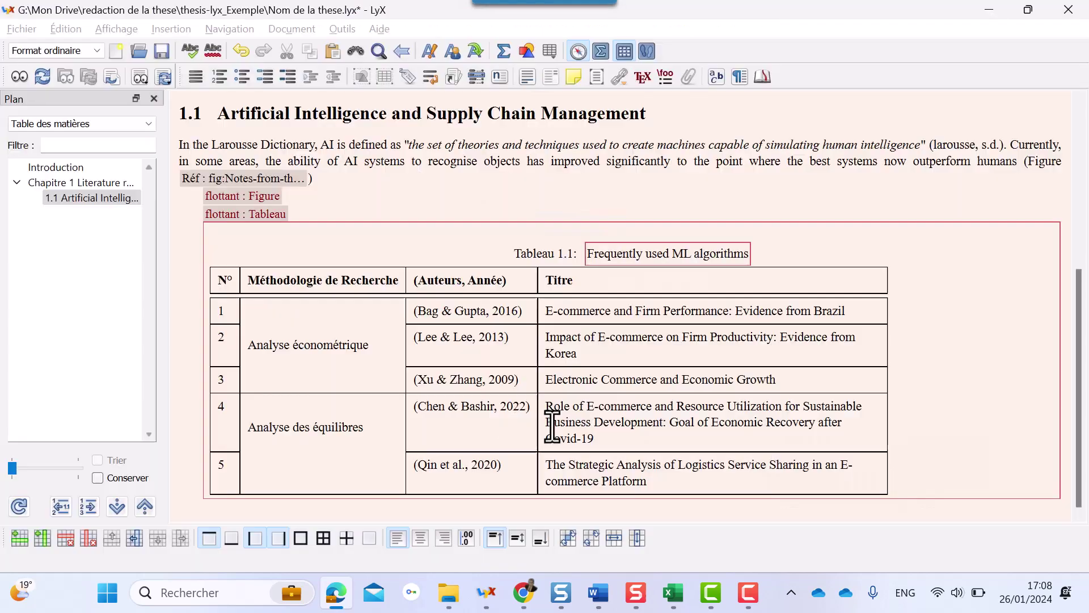
click(776, 337)
drag(920, 479, 237, 298)
Switch to Excel and copy the complete table on Sheet1, from the header in A1 through row 25 of column D.
key(alt+Tab)
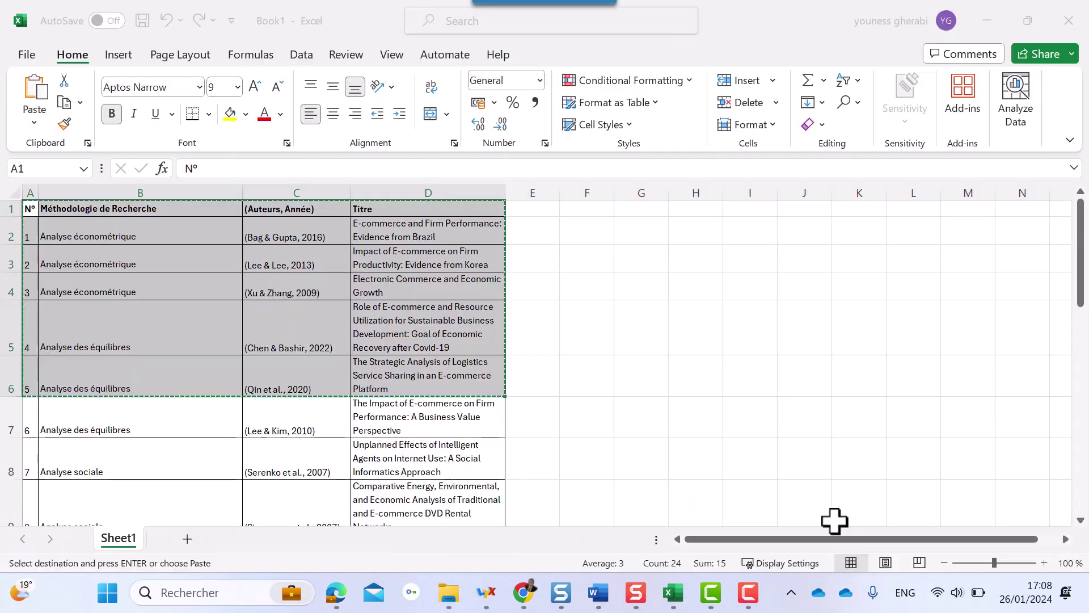
click(134, 307)
click(30, 208)
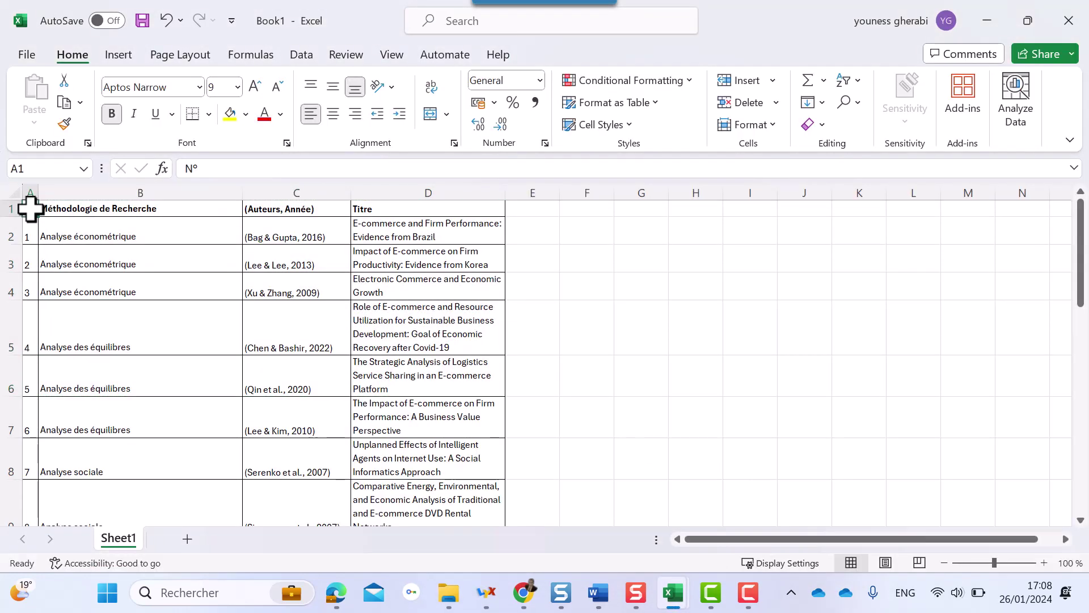
key(ctrl+shift+End)
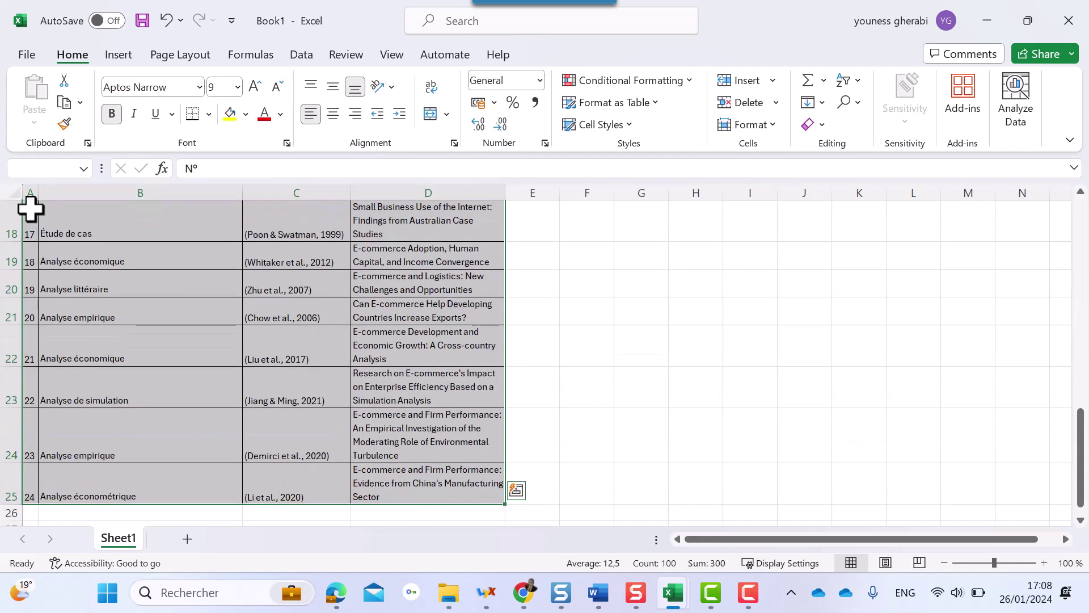
key(ctrl+c)
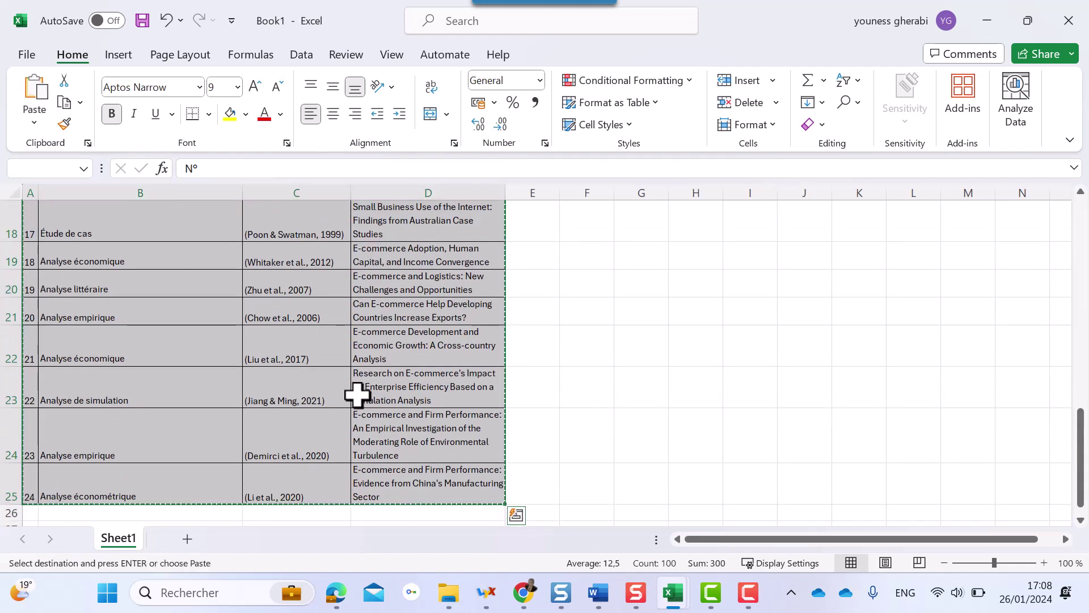
Switch to LyX and insert a table with 26 rows and 4 columns below the float's caption.
key(alt+Tab)
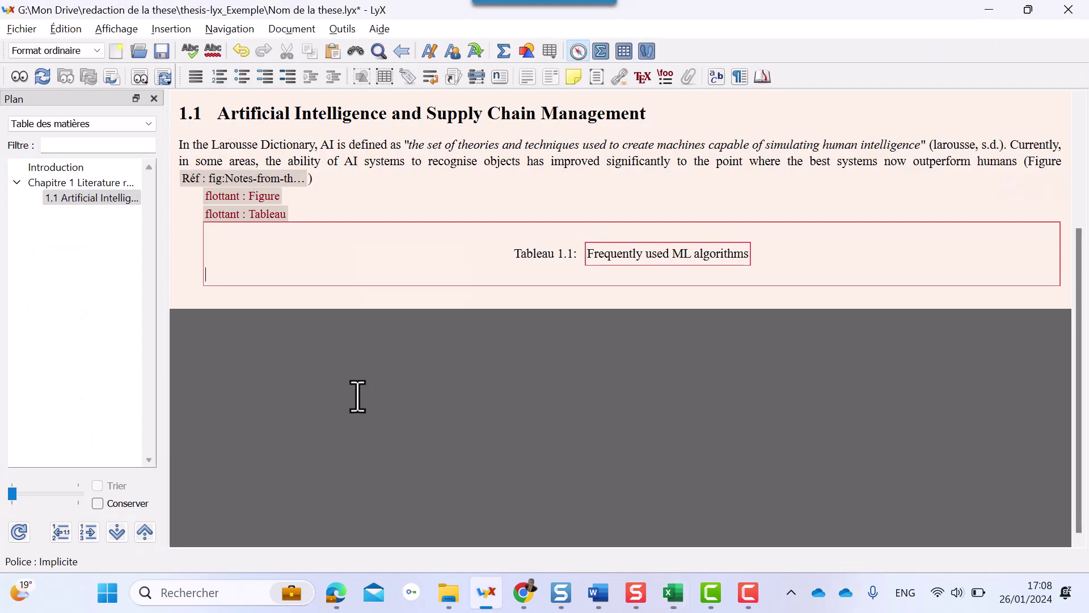
click(473, 384)
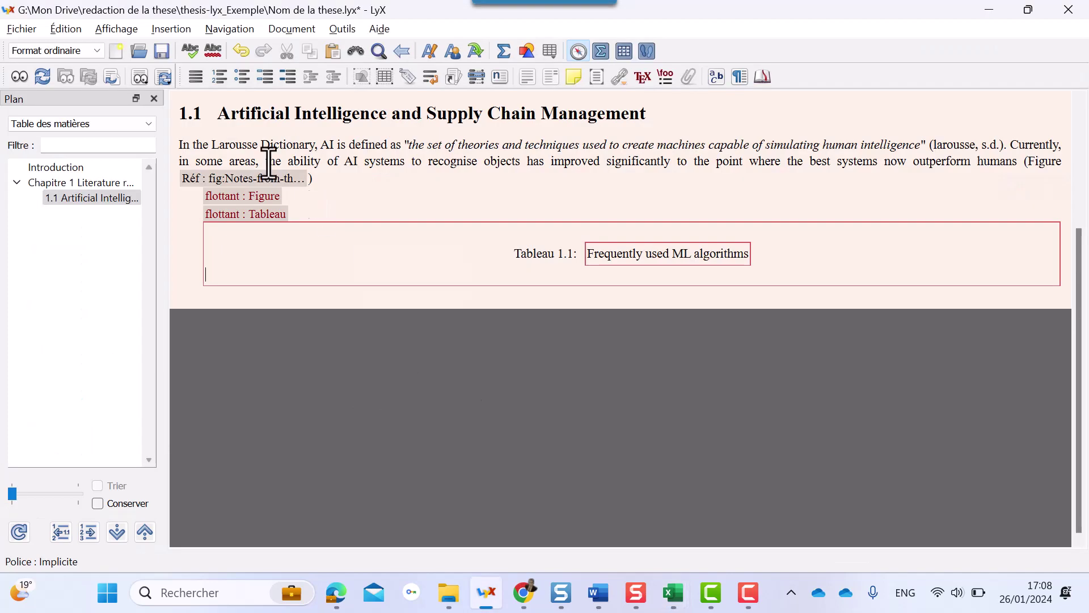
click(170, 29)
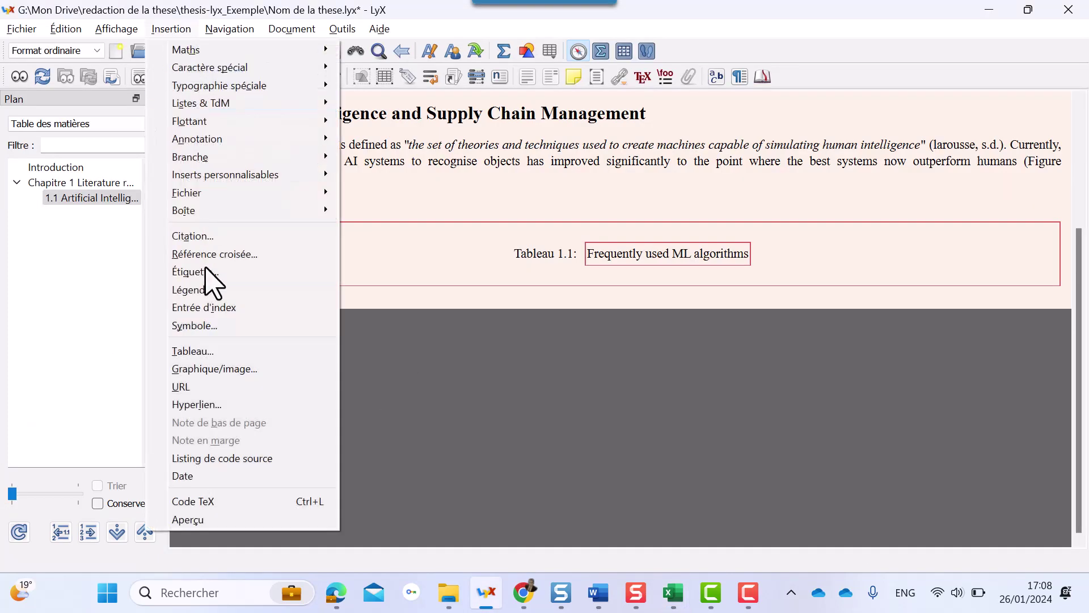
click(219, 351)
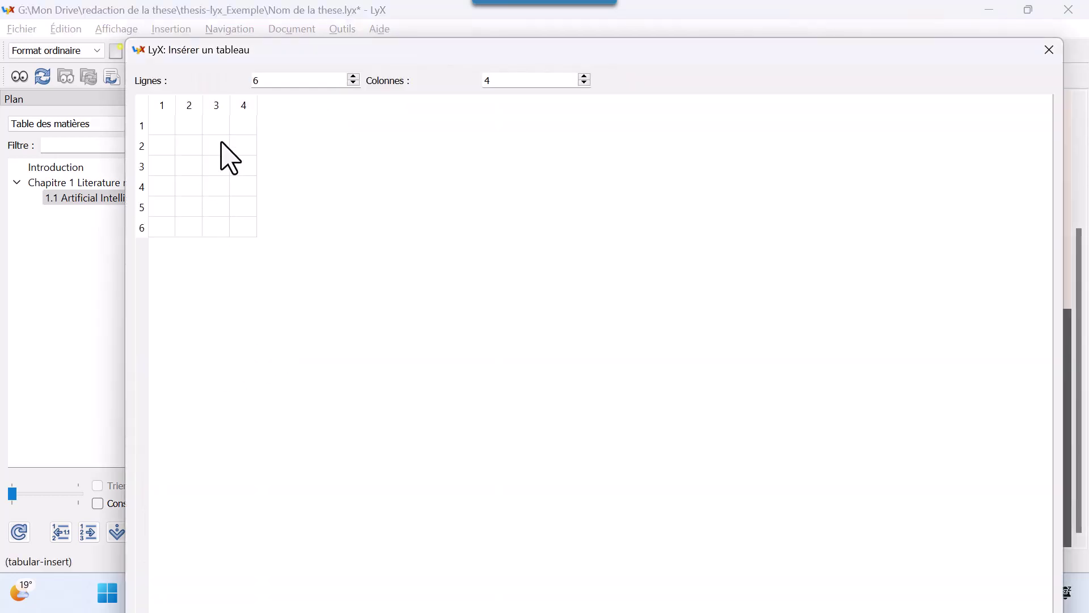
drag(270, 86, 237, 85)
text(26)
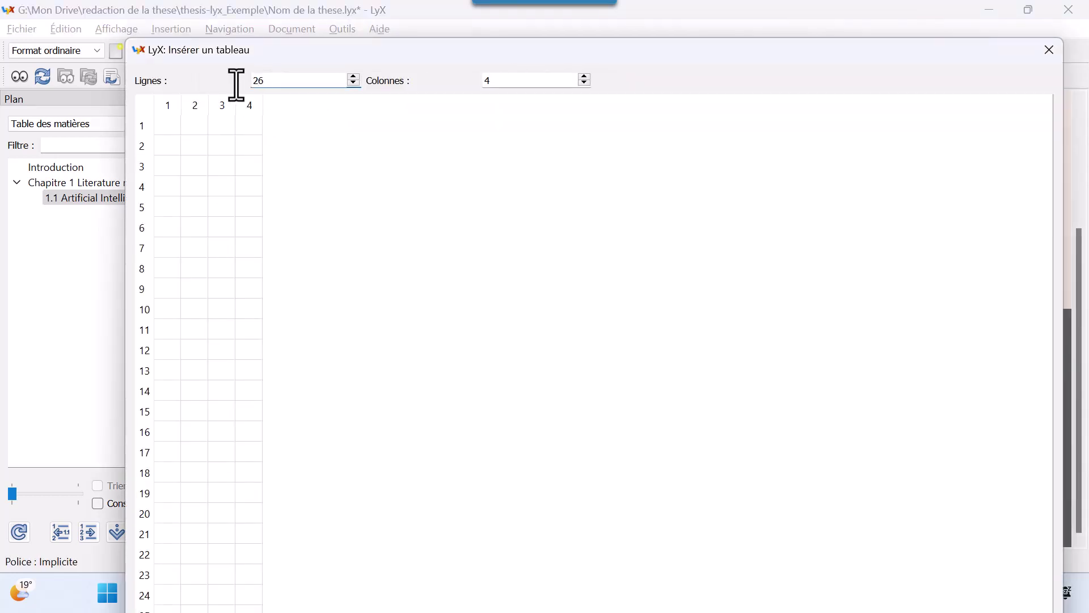
drag(761, 57, 727, 2)
key(Return)
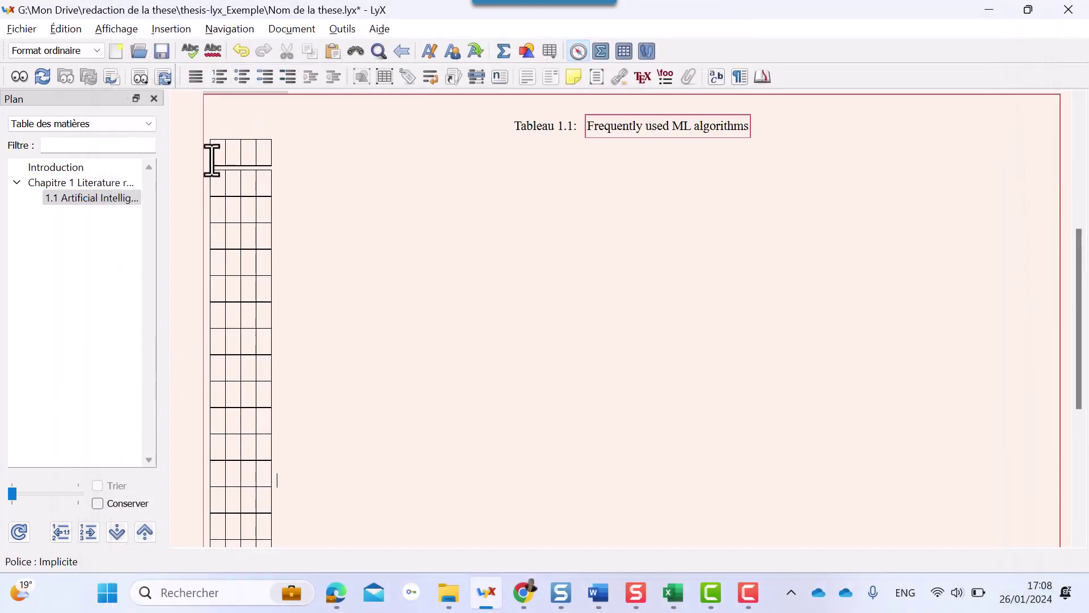
Paste the copied Excel data from the first cell using "Texte brut, lignes jointives", and delete the empty row below row 24.
click(215, 153)
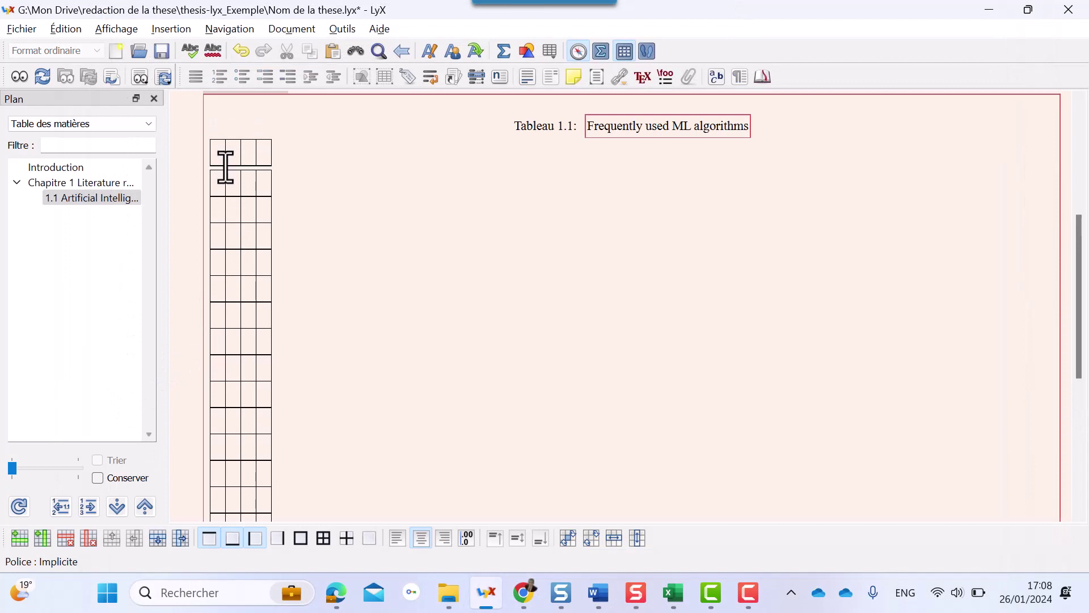
click(67, 30)
mouse_move(222, 166)
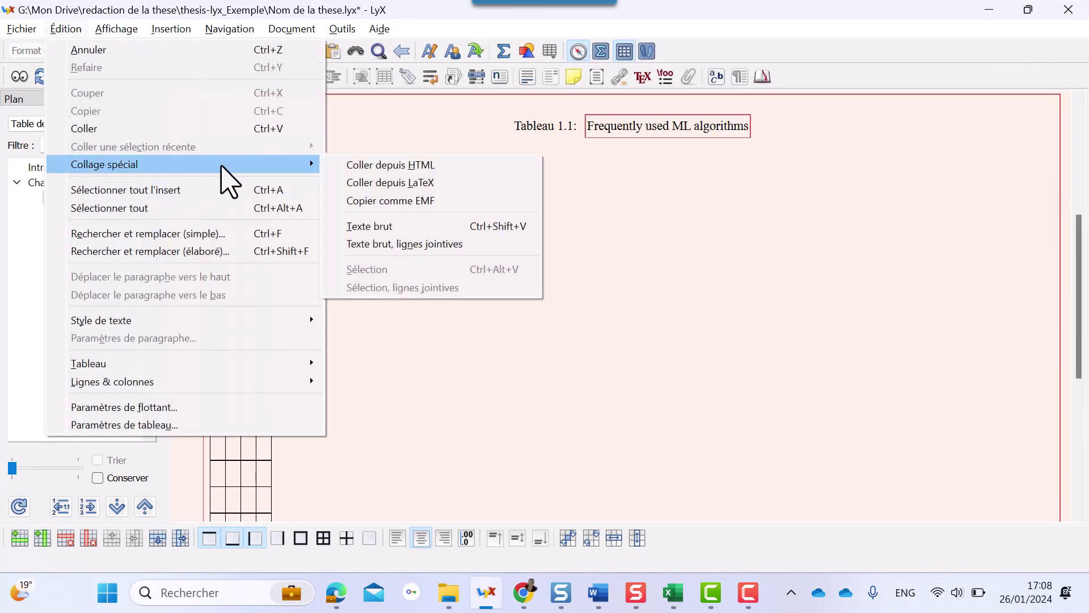
click(373, 244)
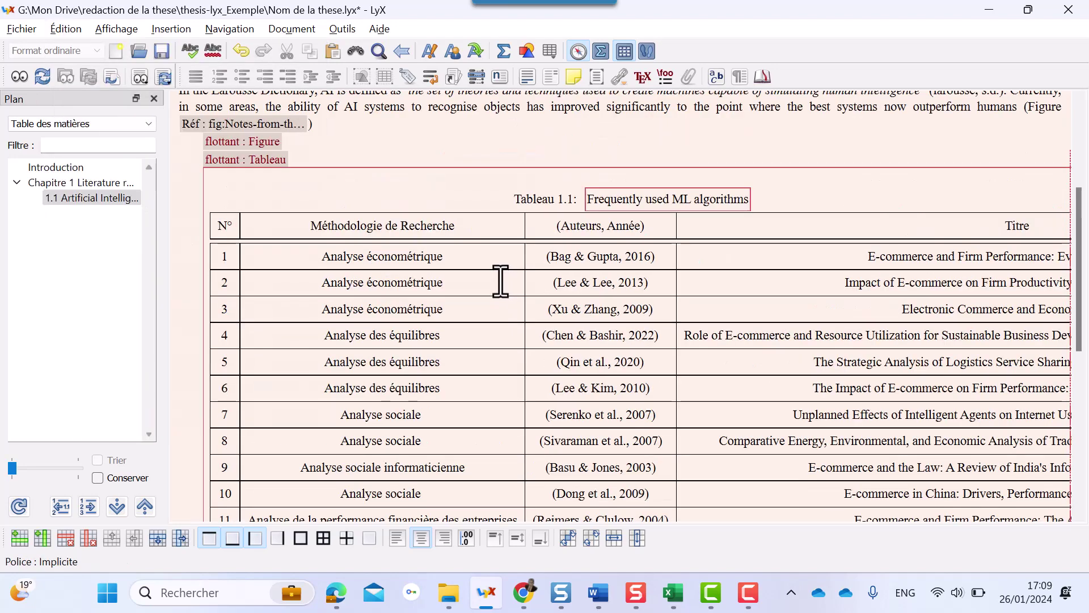
scroll(500, 281, down, 6)
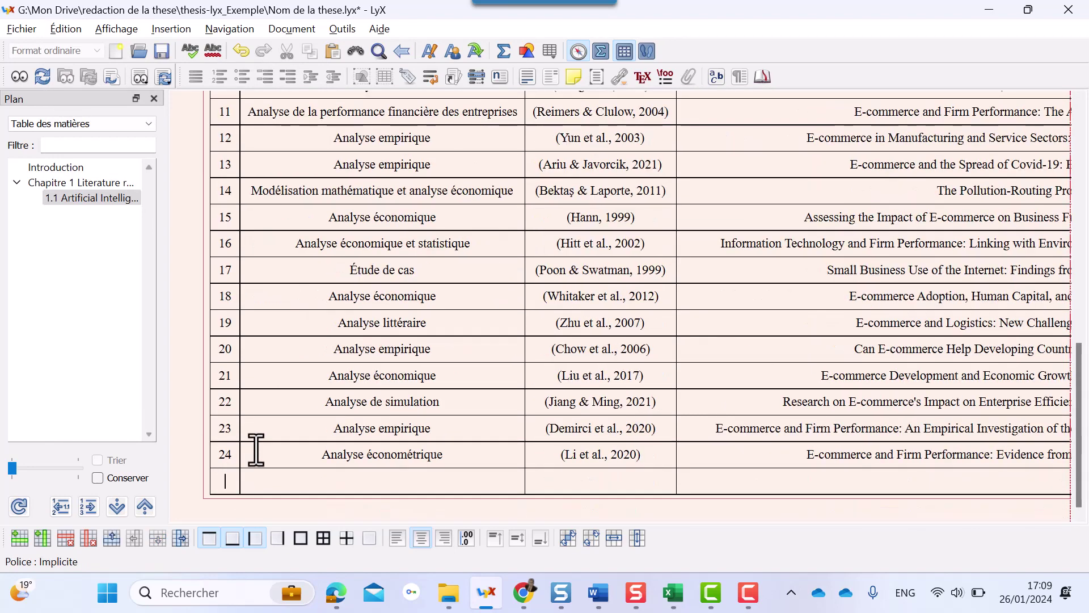
click(66, 538)
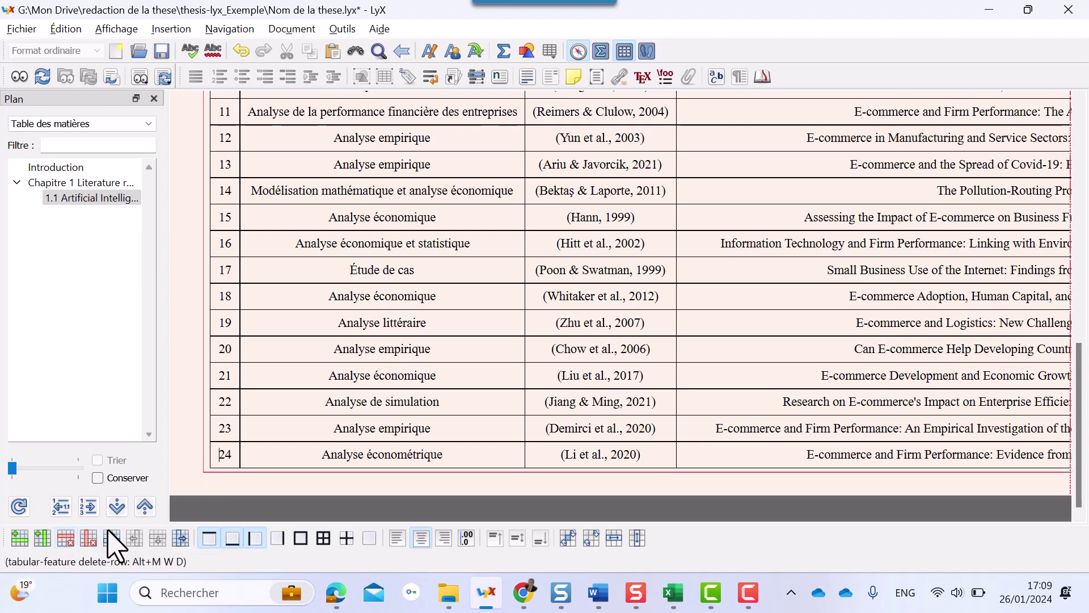
Try adding a row at the end of the table and a column after the N° column, and undo these additions.
click(21, 541)
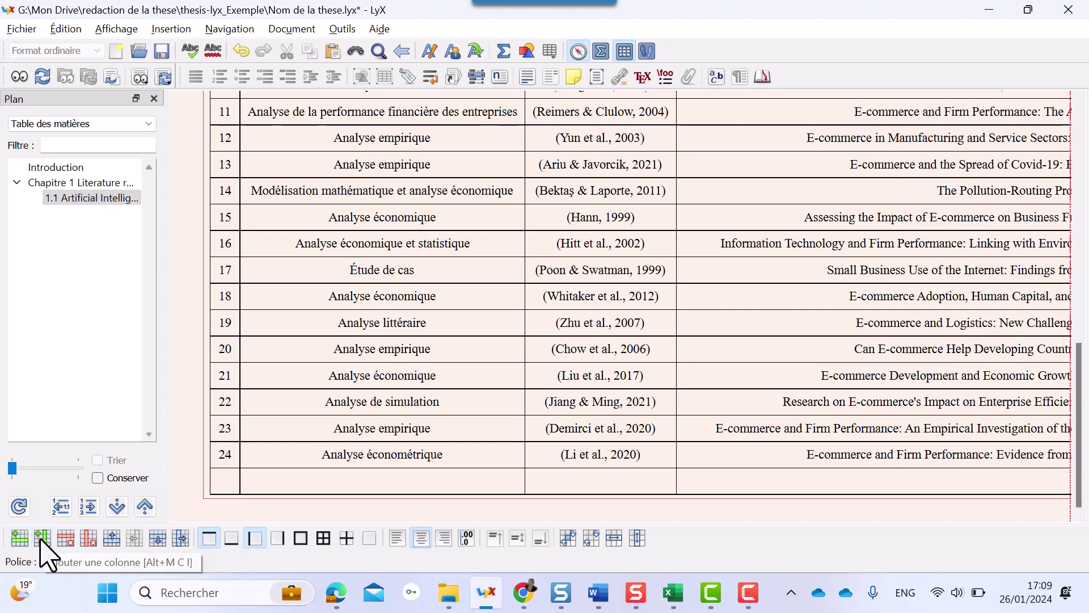
click(41, 539)
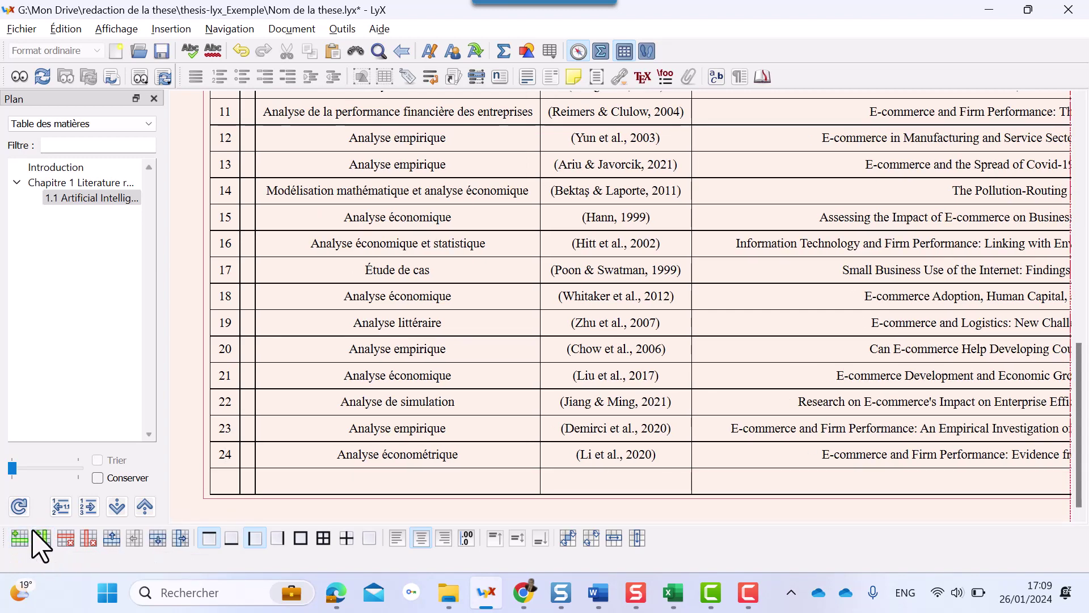
key(ctrl+z)
Give the Titre column a fixed width as a percentage of the text width so that long titles wrap.
drag(216, 208, 741, 432)
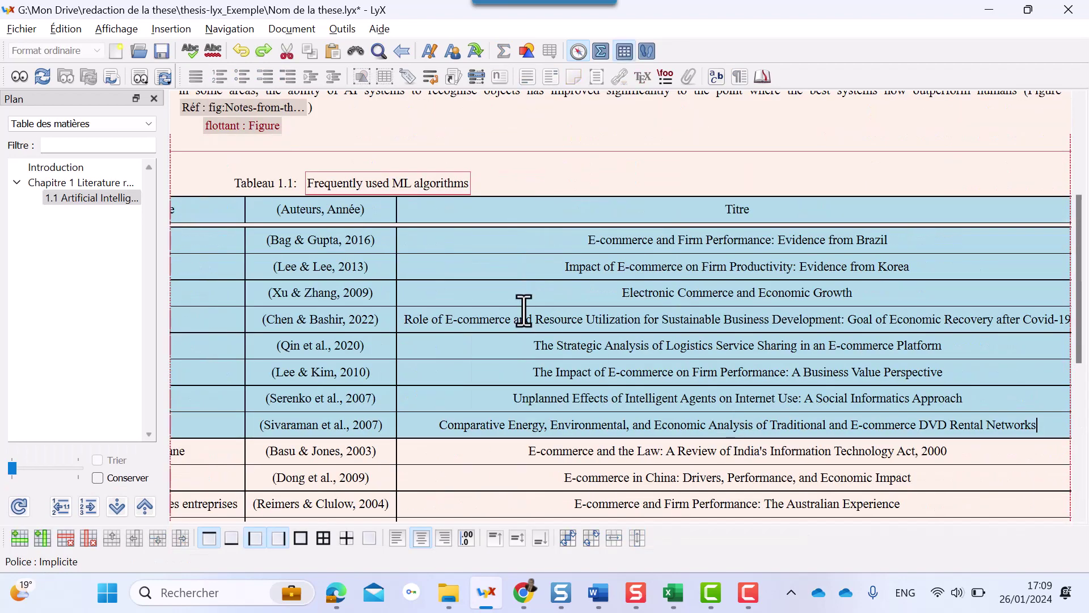
click(524, 317)
right_click(470, 211)
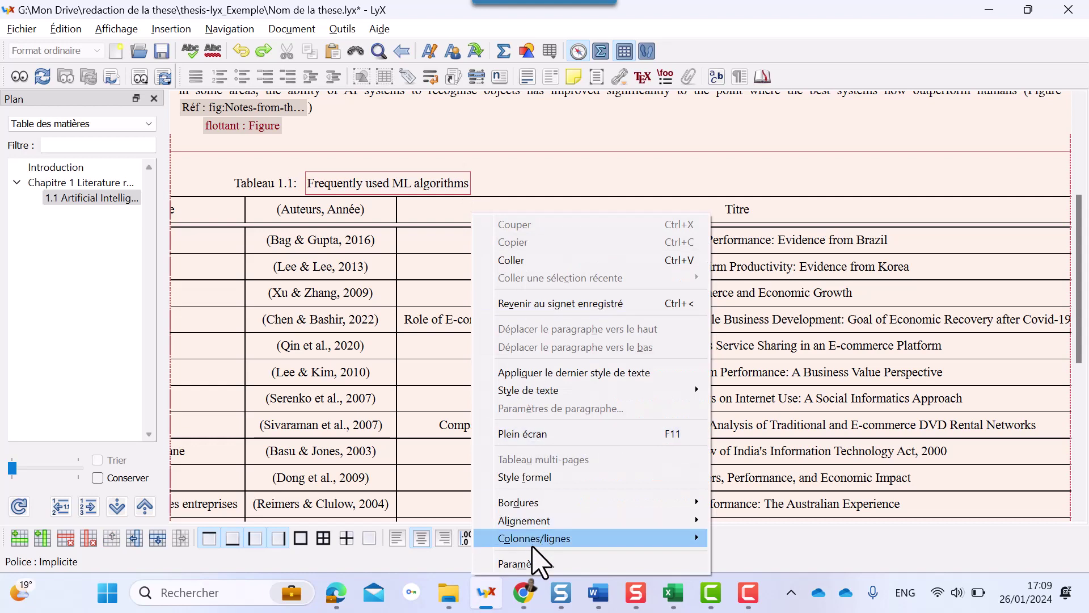
click(536, 562)
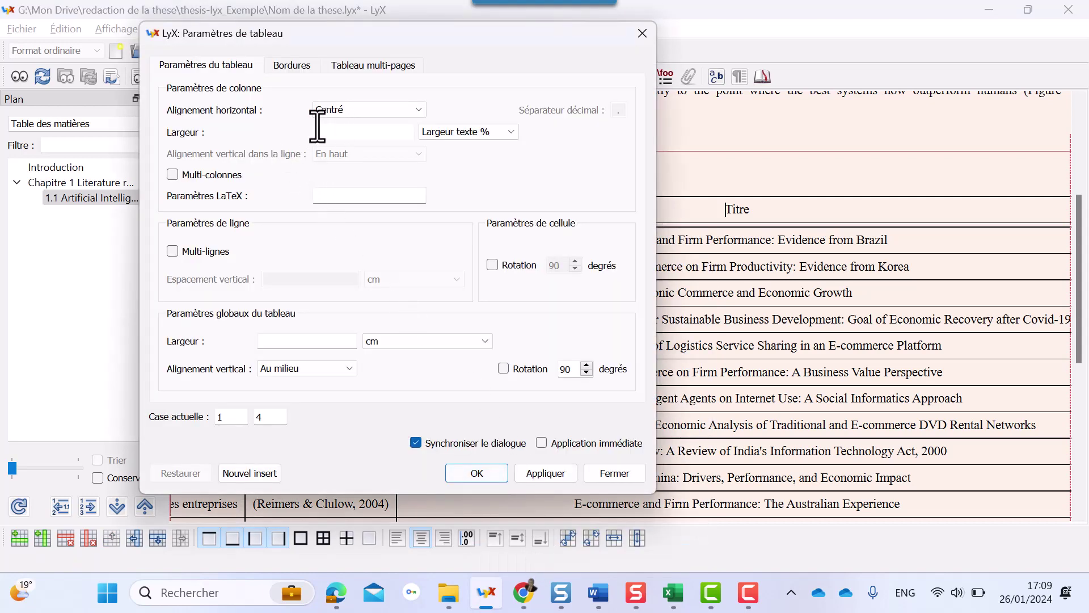
click(362, 133)
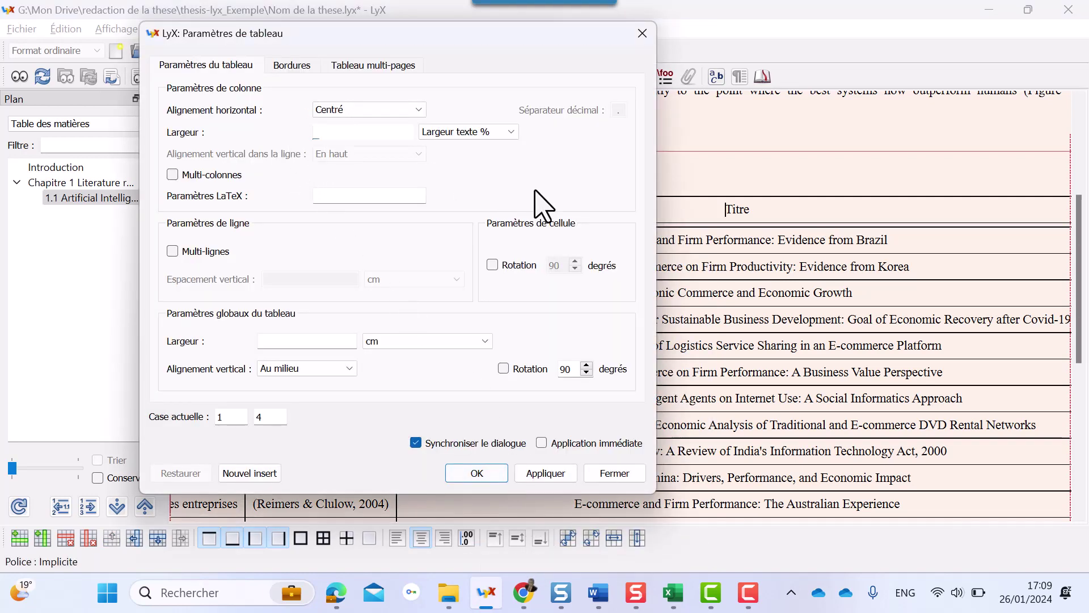
text(4)
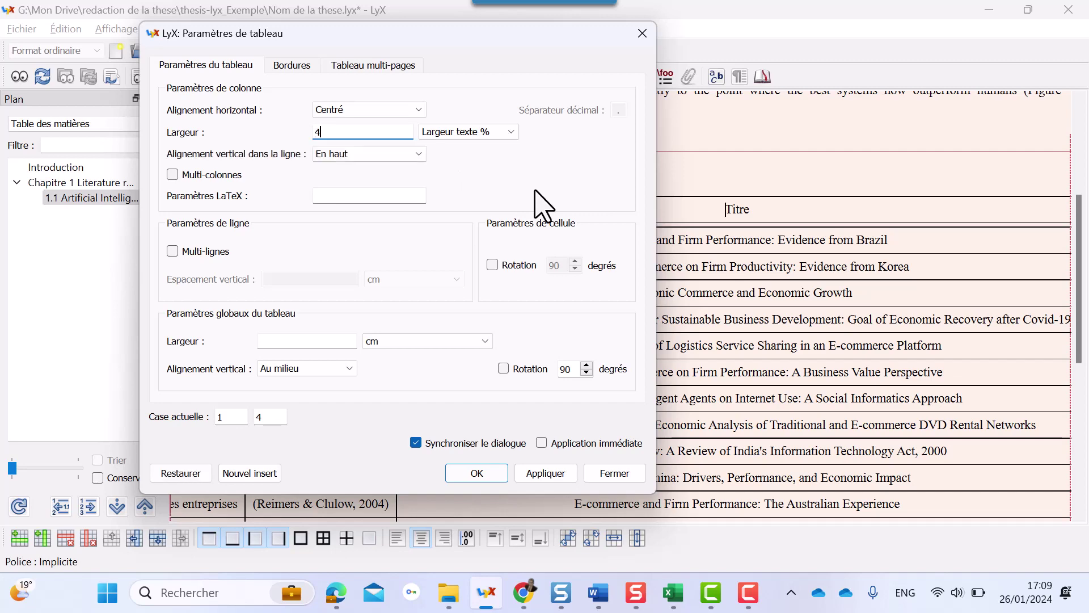
click(379, 335)
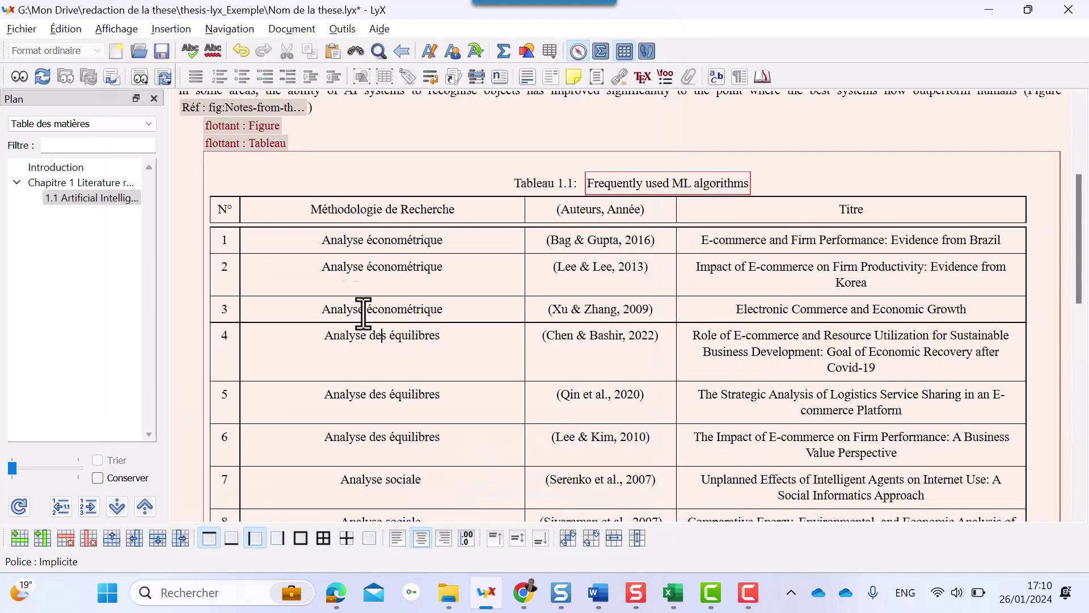
Left-align all four columns of the table.
drag(225, 210, 846, 218)
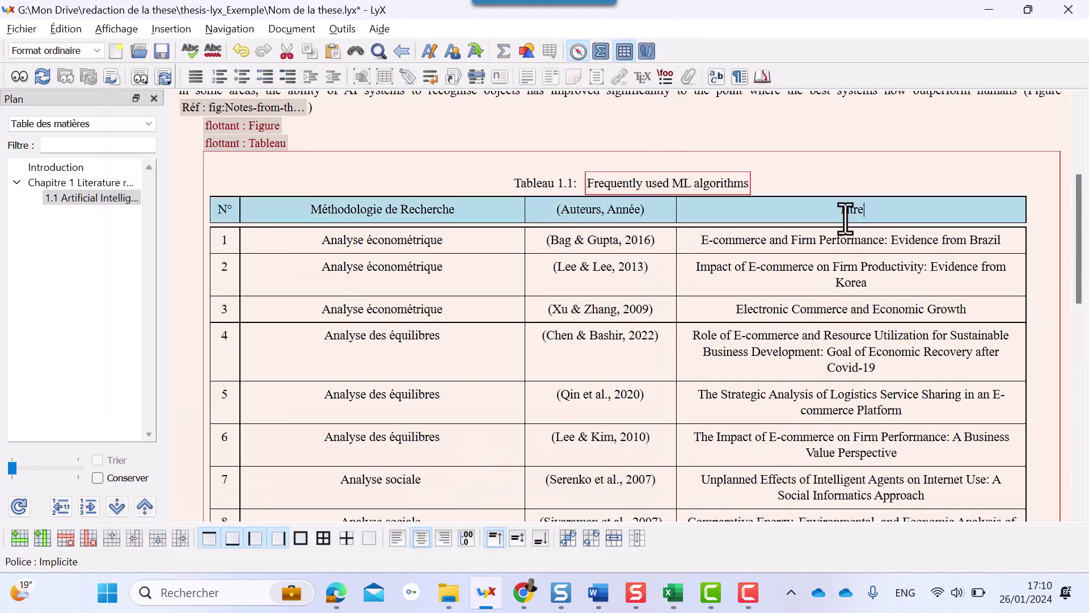
right_click(606, 206)
mouse_move(695, 513)
click(894, 486)
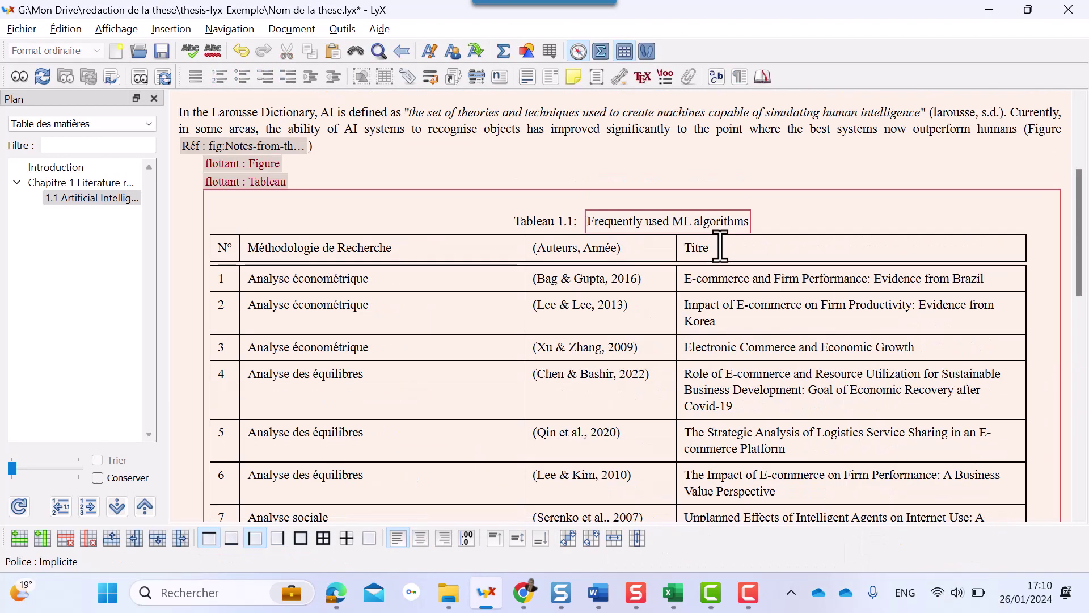
Make the table's header row bold, from N° to Titre.
drag(438, 238, 224, 253)
key(ctrl+b)
click(218, 251)
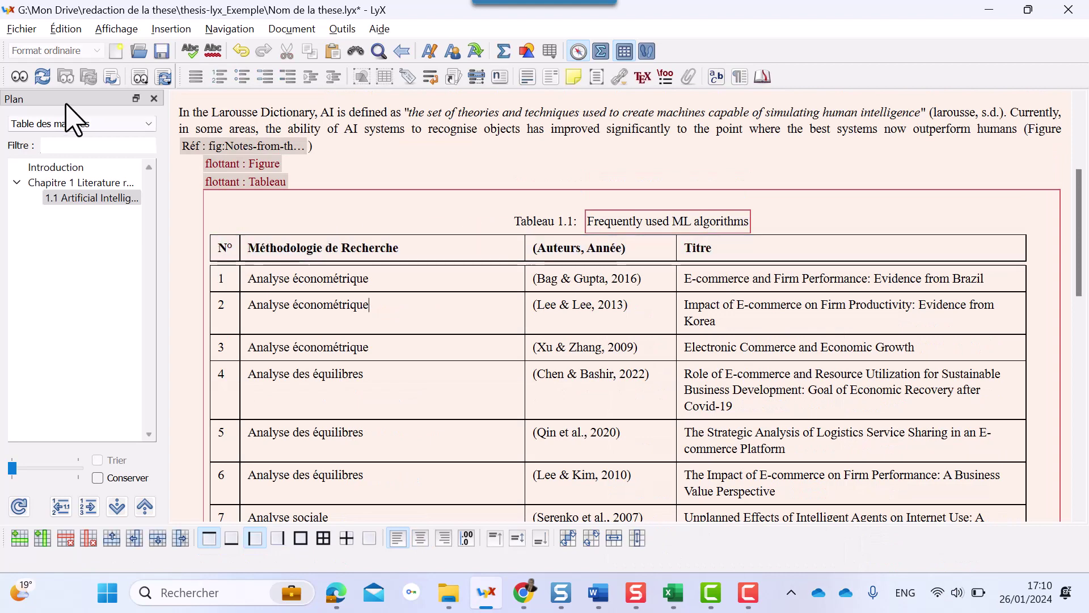
Preview the thesis as PDF and check how the full table fits the page in width and length.
click(20, 77)
scroll(530, 292, down, 8)
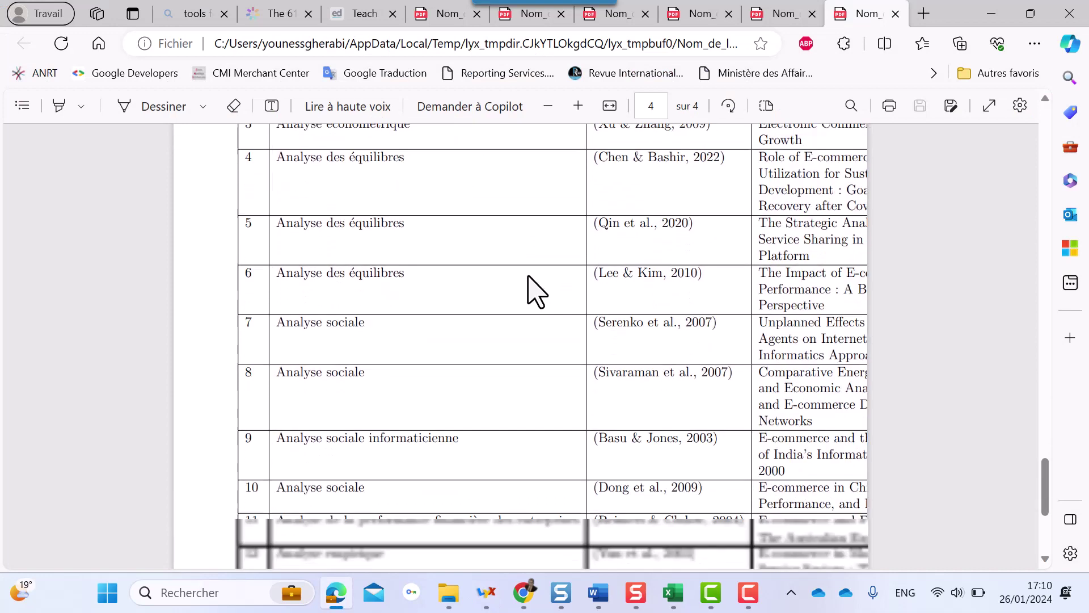
scroll(531, 292, up, 8)
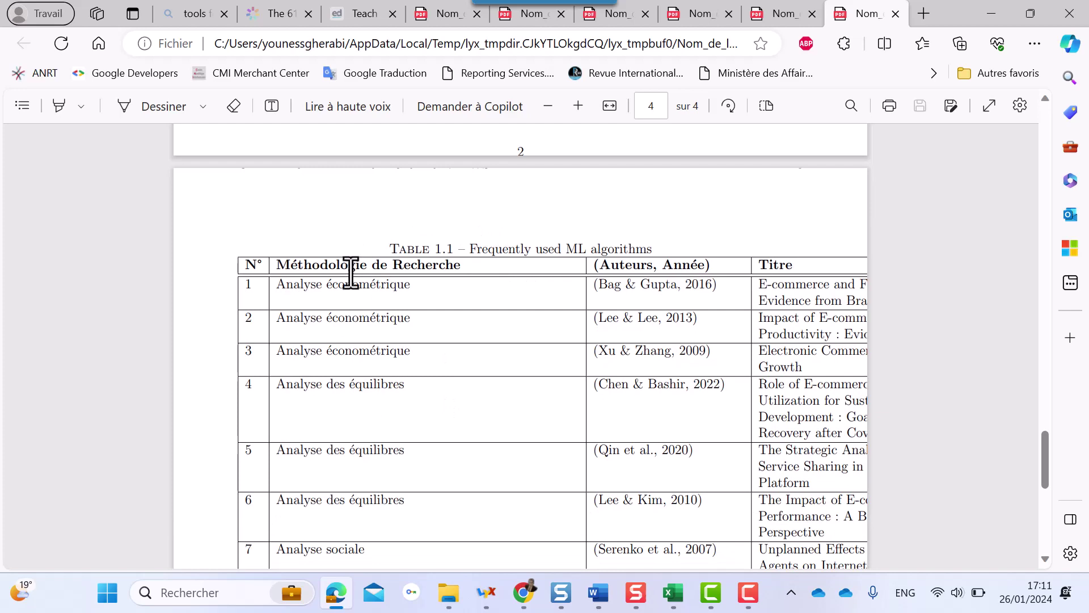
scroll(409, 323, down, 8)
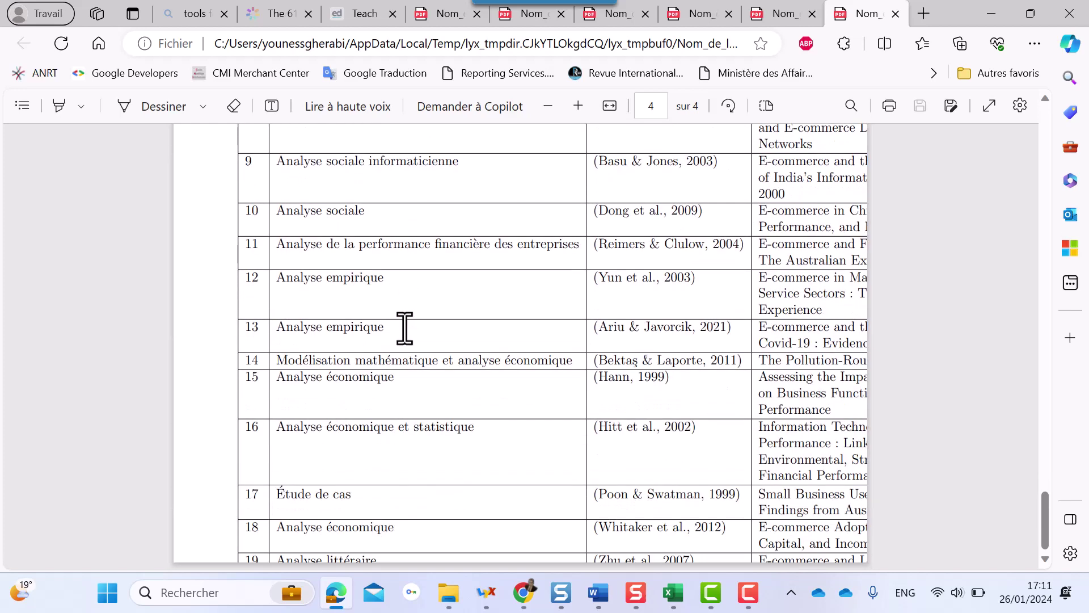
scroll(341, 500, up, 8)
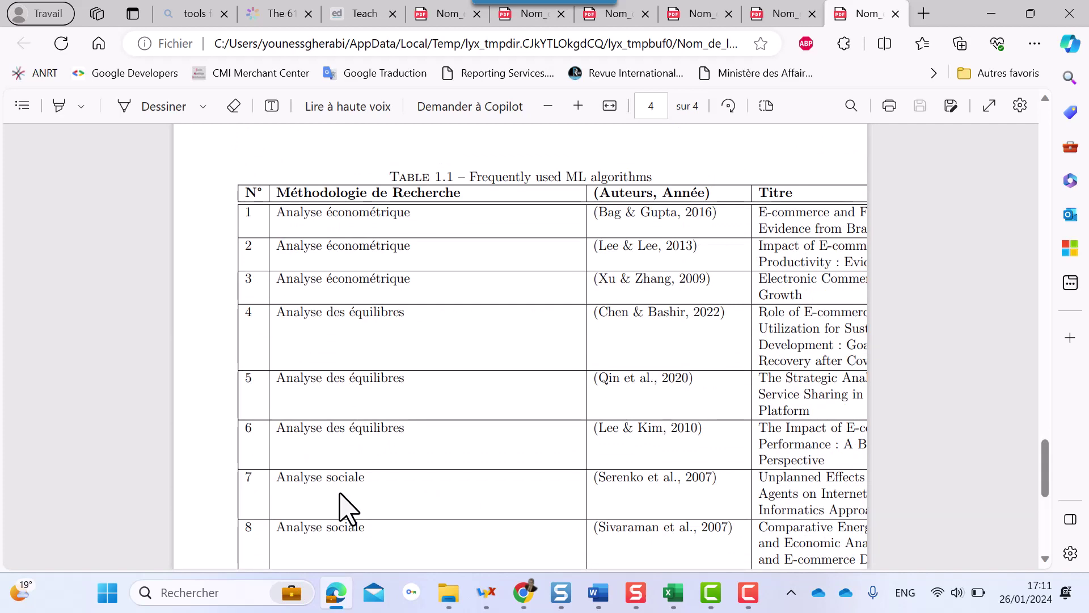
Return to LyX and set the width of the "Méthodologie de Recherche" column to 20 % of the text width.
key(alt+Tab)
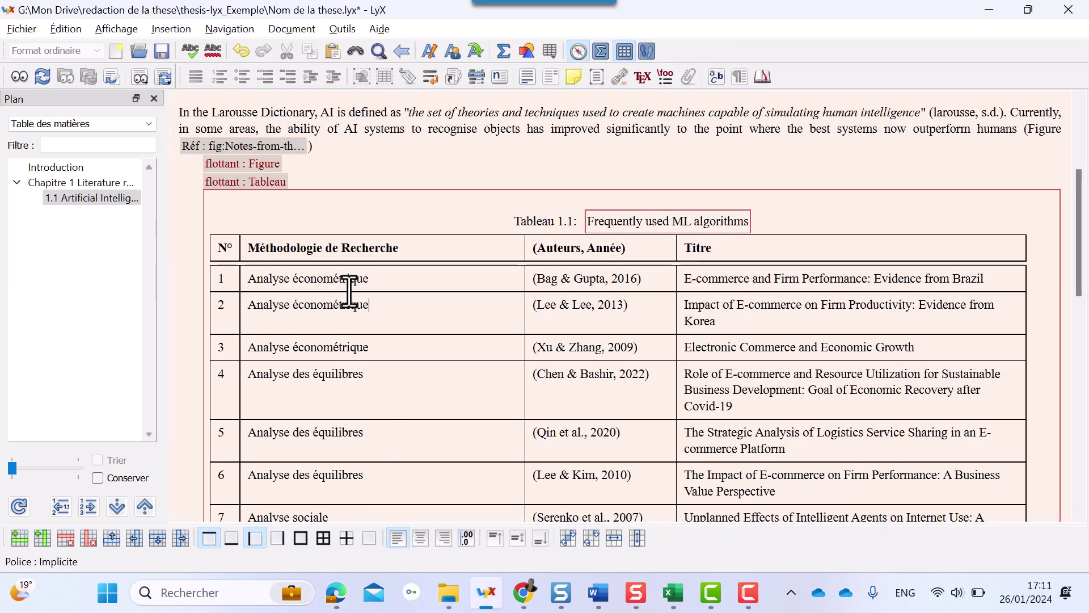
click(421, 245)
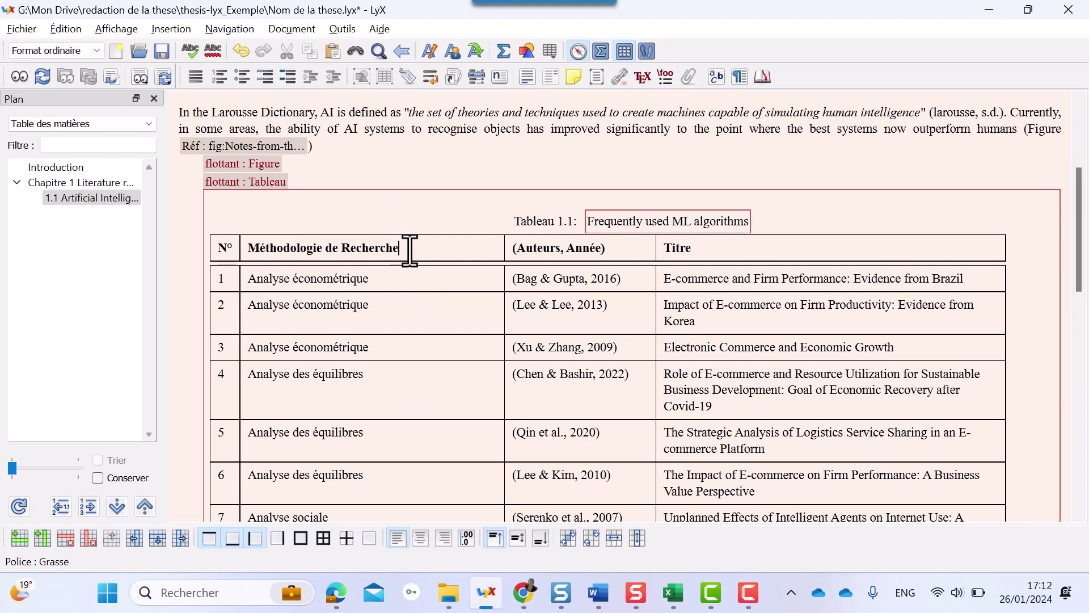
right_click(412, 248)
click(460, 600)
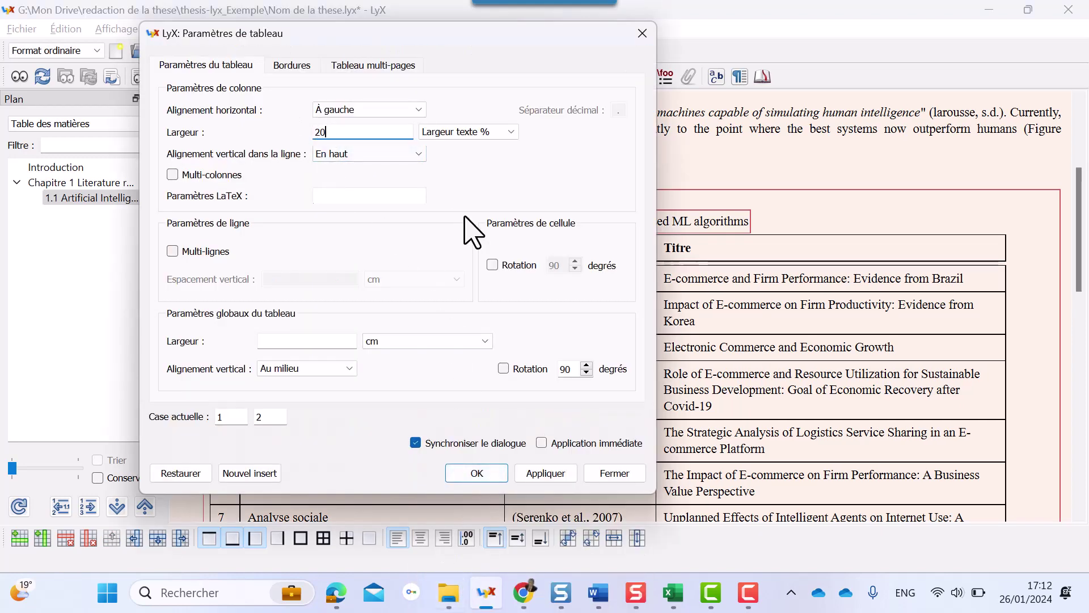
click(473, 475)
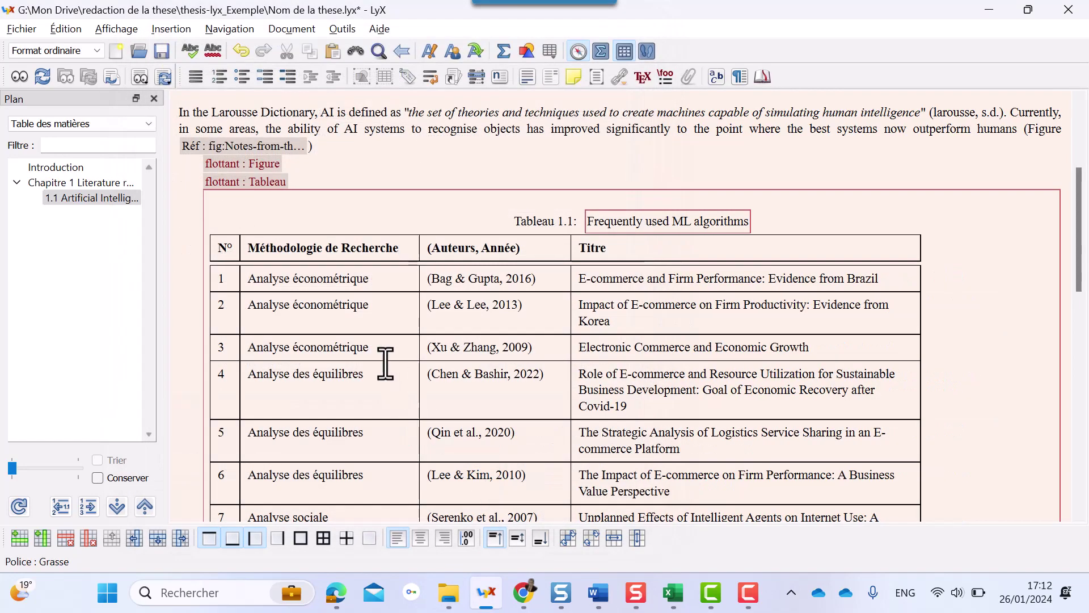
Insert an empty row directly below the table's header row.
scroll(388, 370, down, 10)
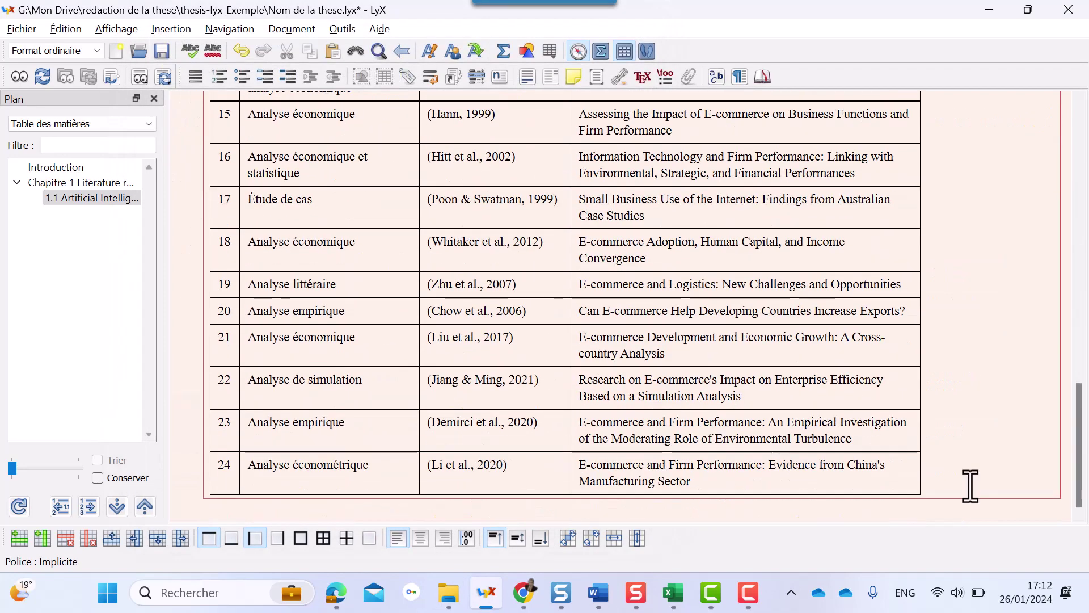
scroll(969, 484, up, 6)
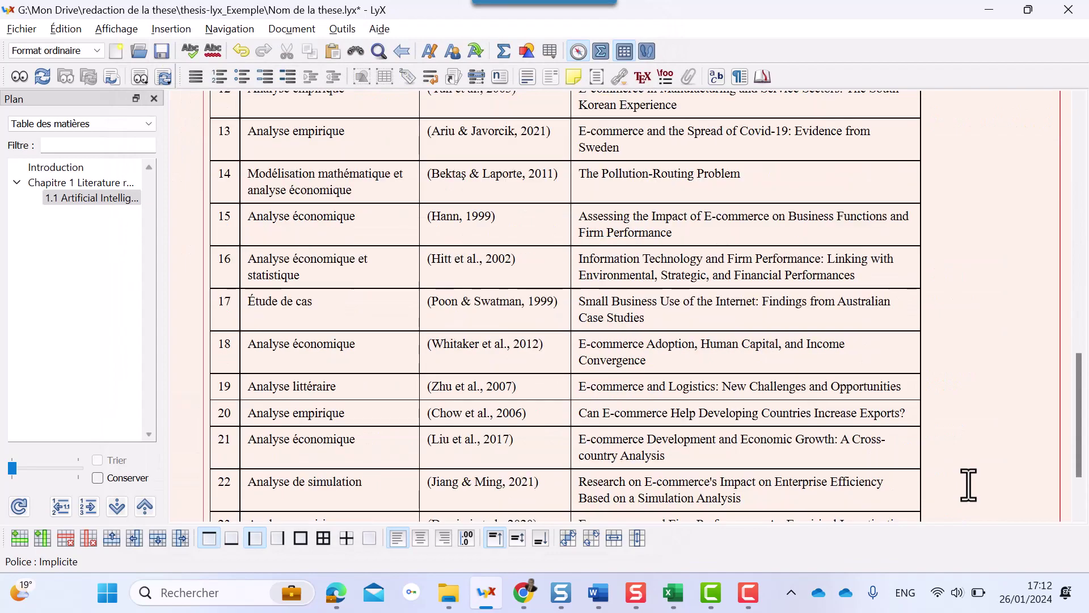
scroll(969, 484, down, 6)
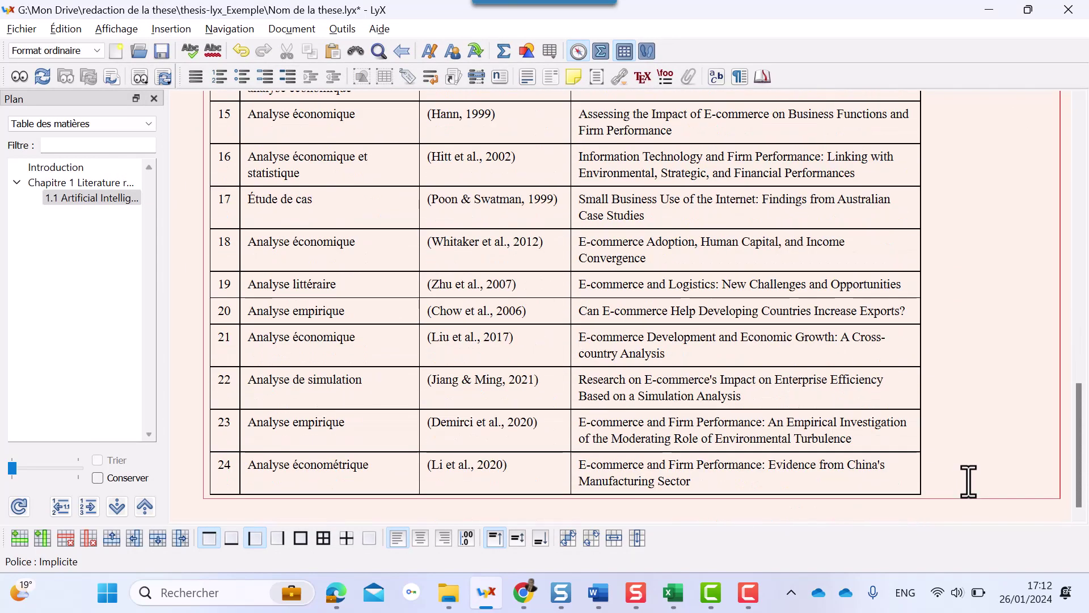
scroll(710, 311, up, 8)
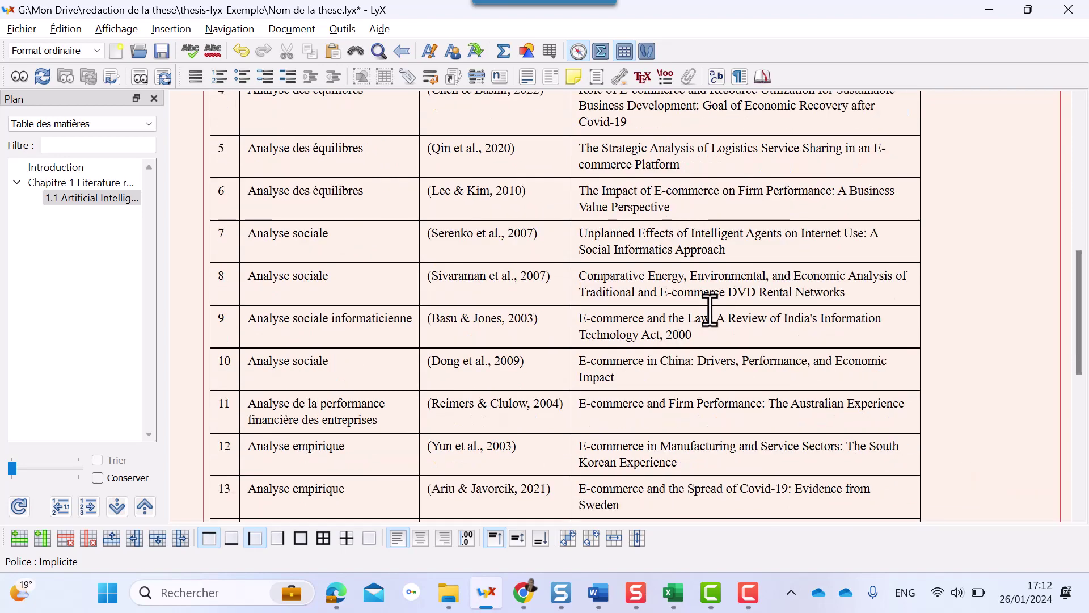
scroll(710, 311, up, 7)
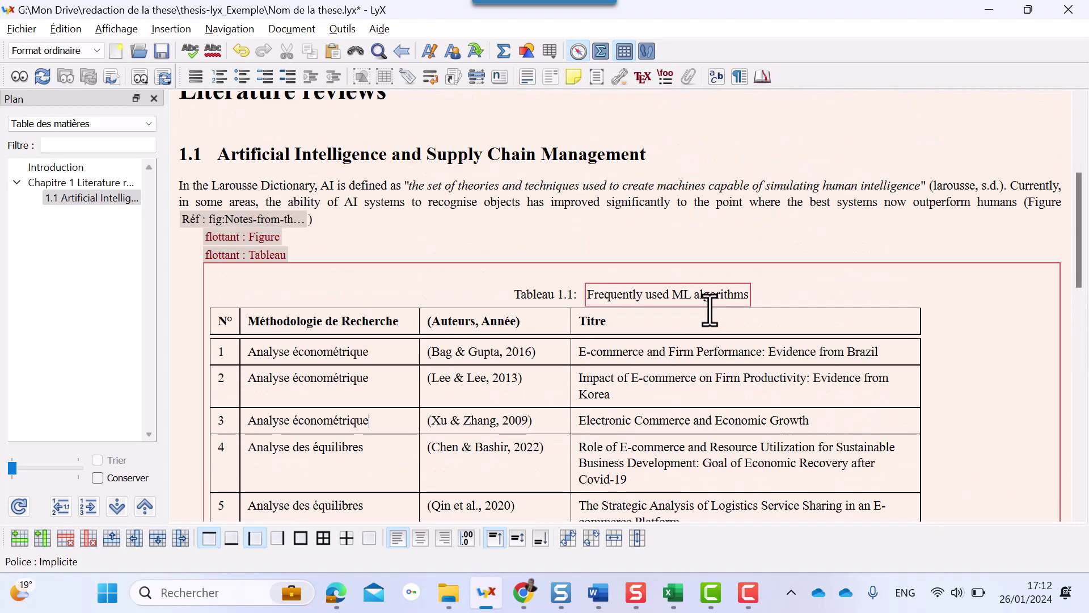
scroll(709, 311, down, 2)
right_click(222, 220)
click(507, 238)
click(514, 253)
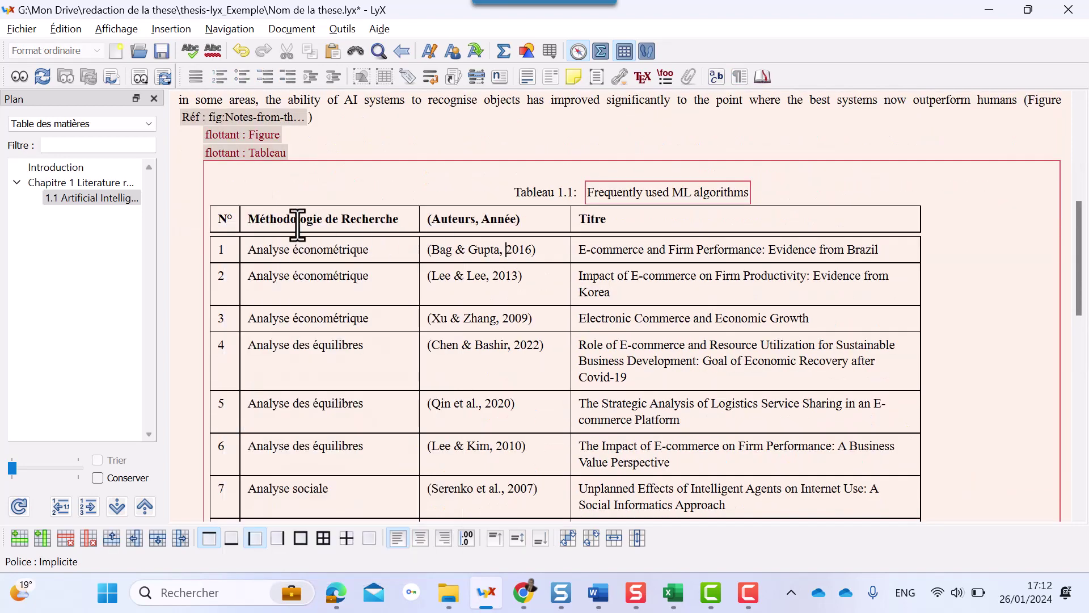
click(230, 220)
key(Return)
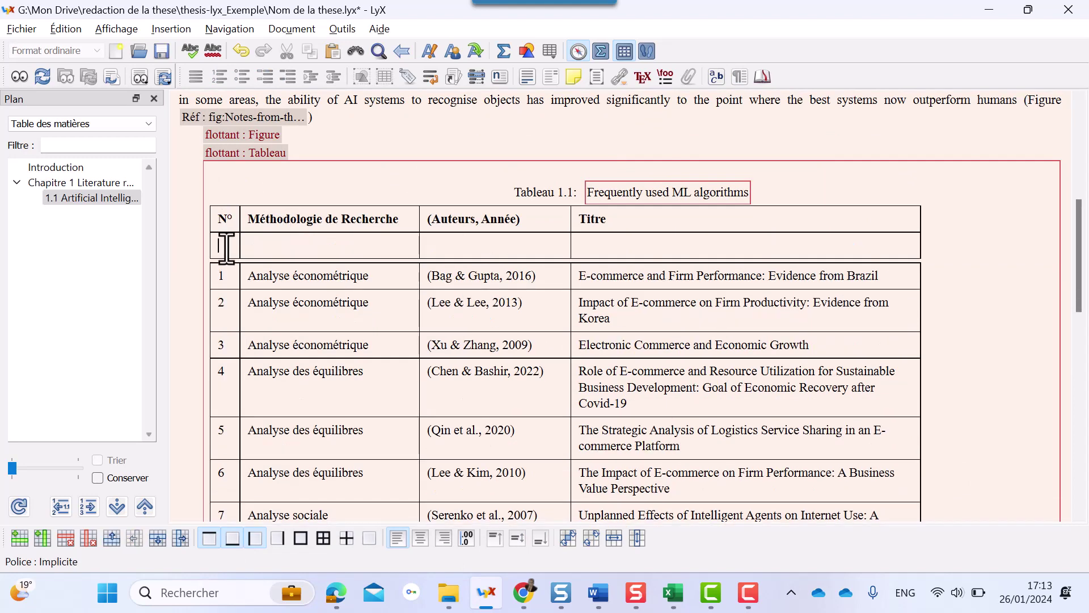
Cut the "Frequently used ML algorithms" caption from above the table and paste it into the first cell of the empty row.
drag(773, 190, 539, 180)
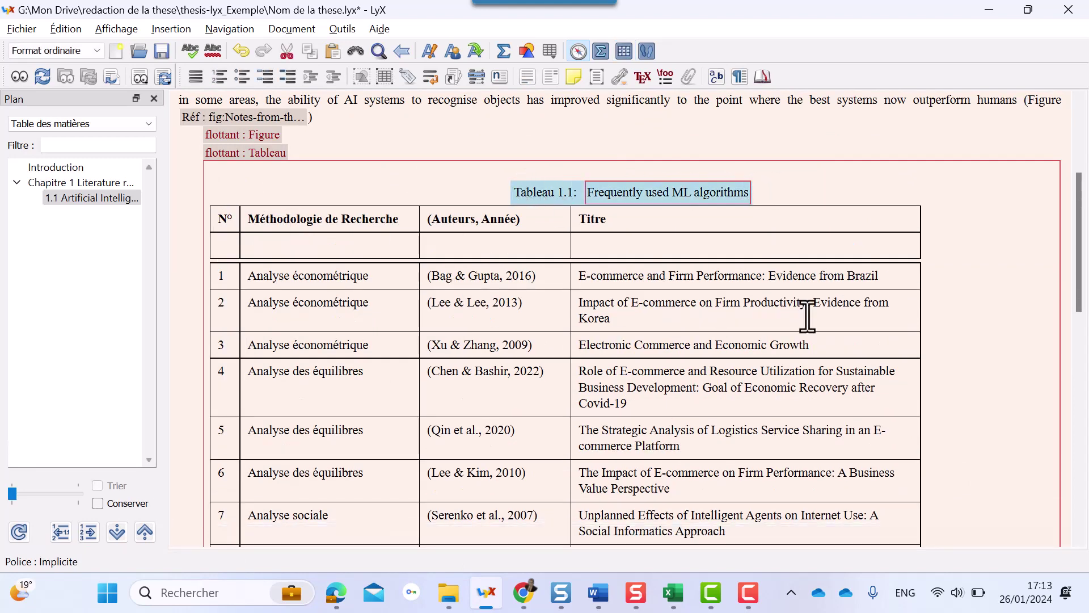
key(ctrl+x)
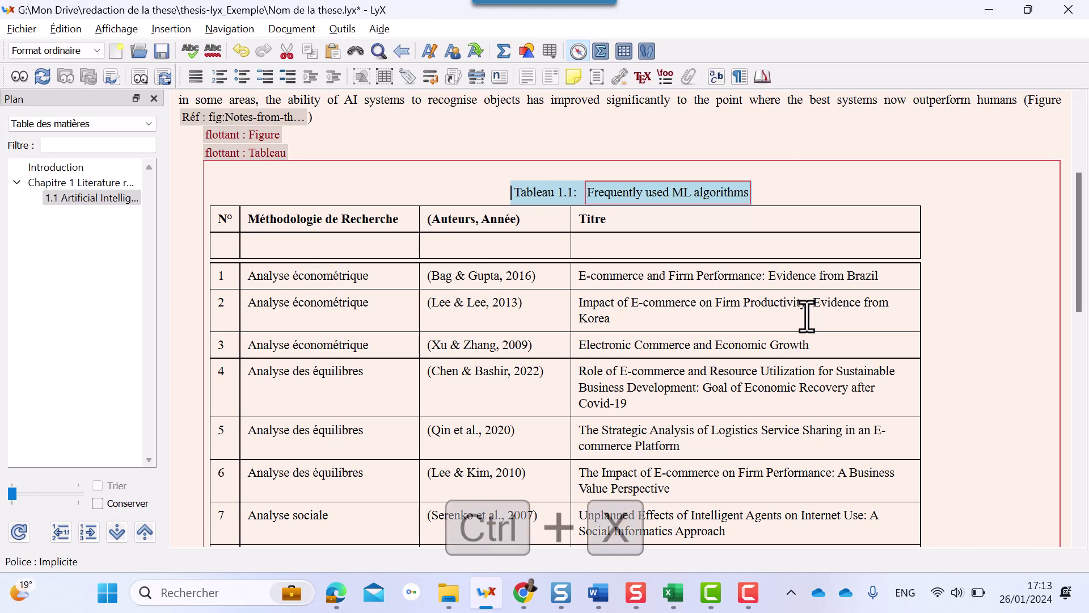
click(227, 226)
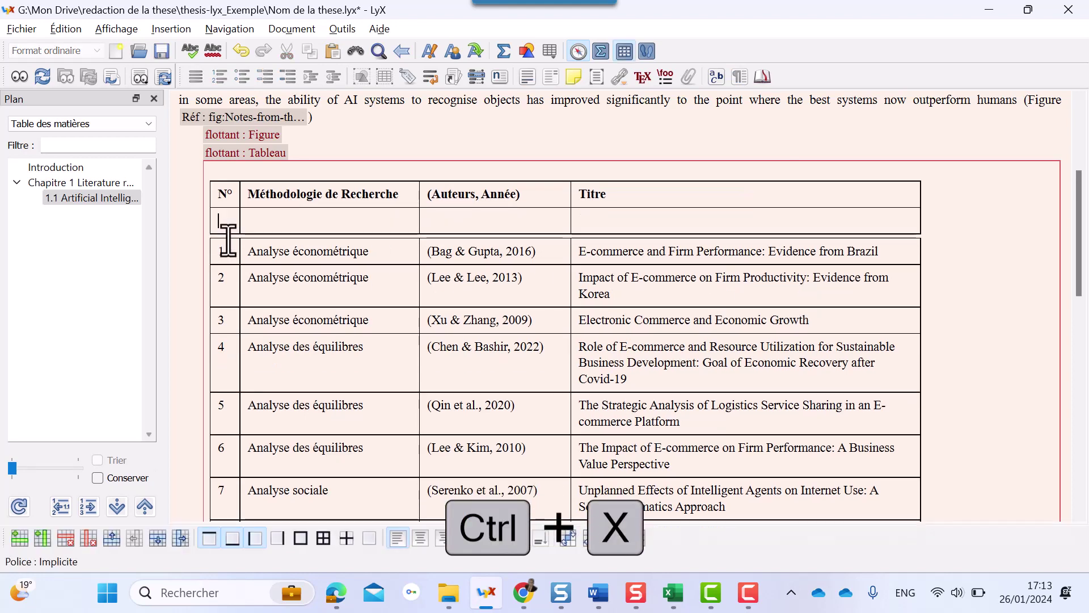
key(ctrl+v)
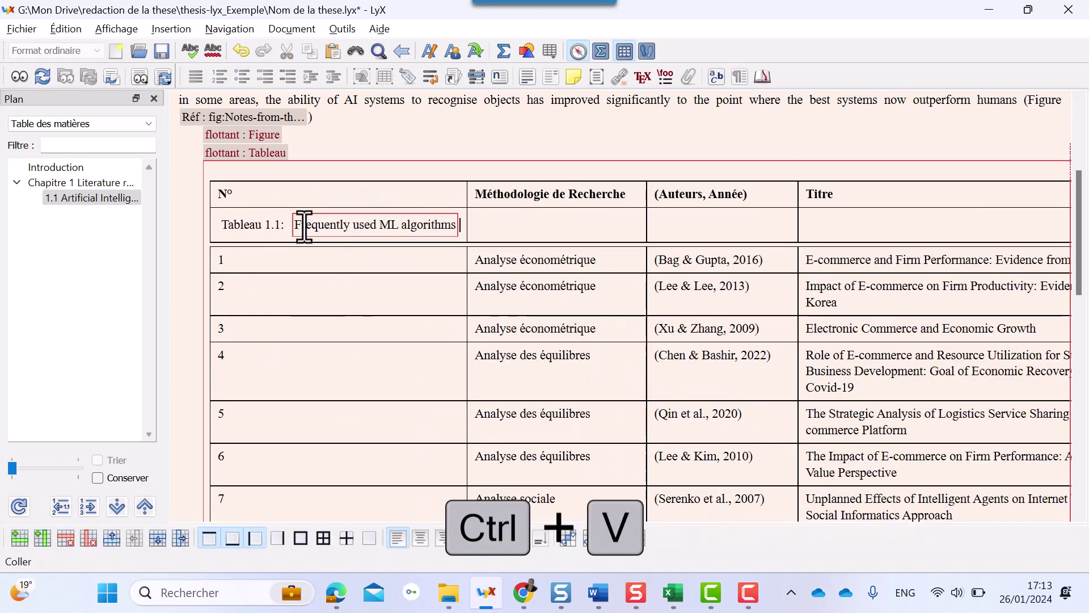
Merge the caption row's cells into a single multicolumn cell and move that row above the table's header row.
drag(226, 219, 1025, 230)
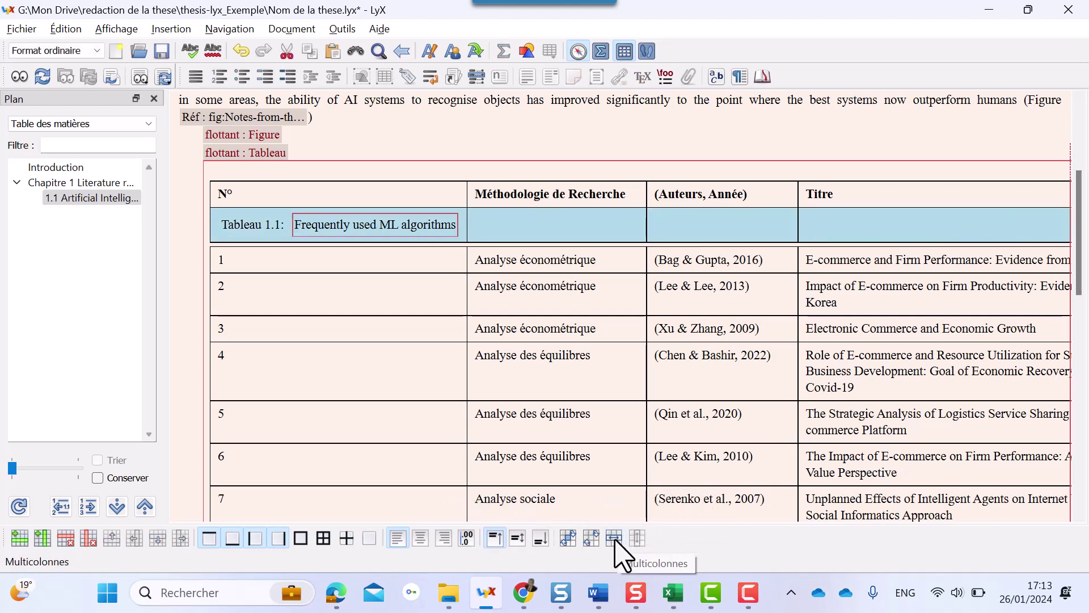
click(615, 539)
click(225, 239)
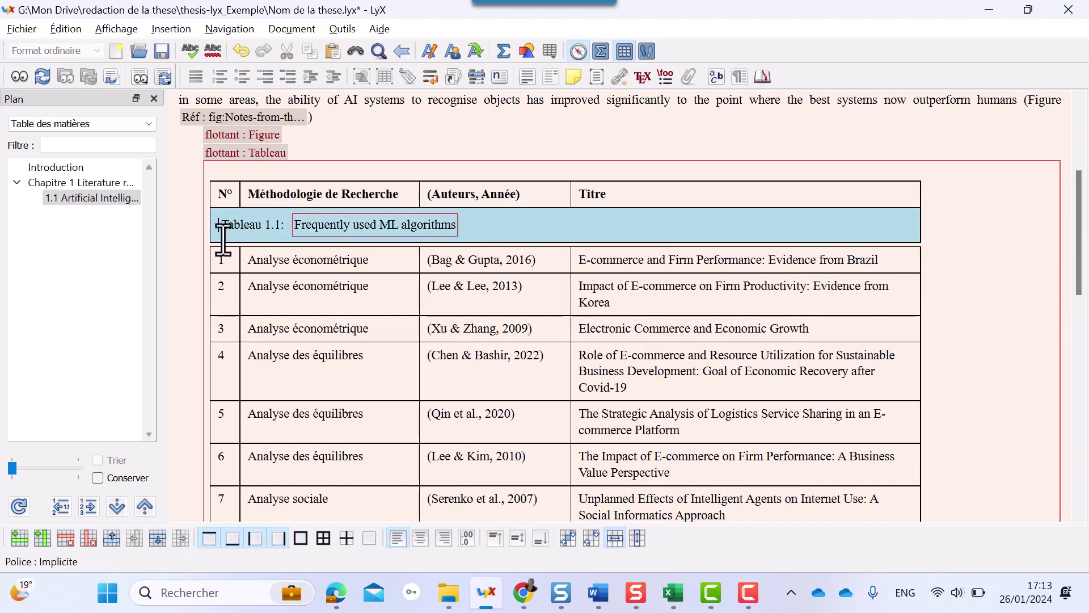
click(525, 221)
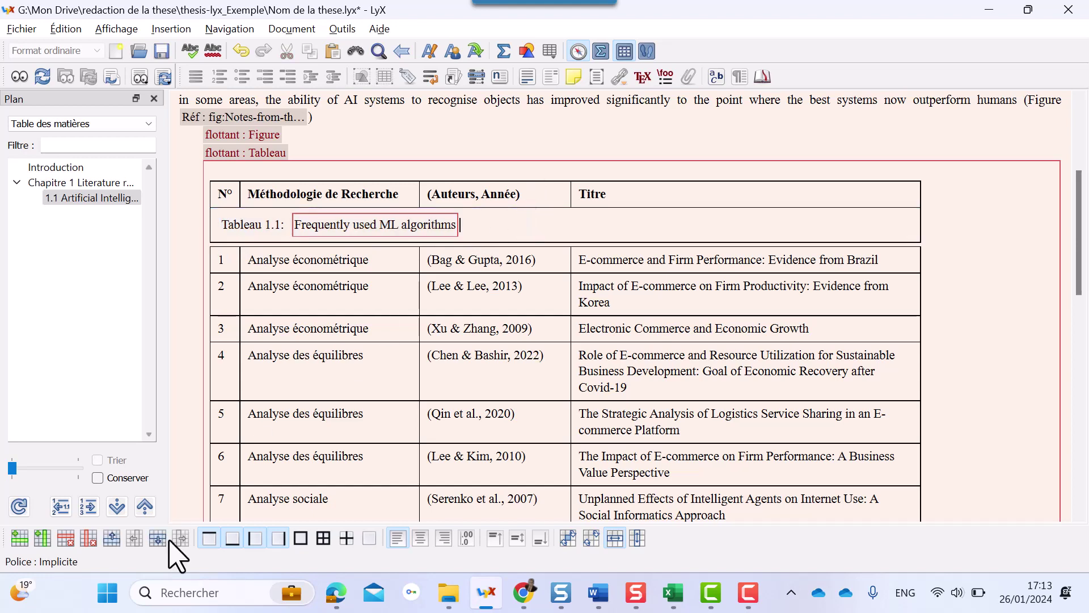
click(112, 542)
Move the whole table out of its float into the body text below the figure float, deleting the emptied table float.
scroll(324, 340, up, 3)
click(289, 403)
drag(203, 310, 927, 564)
key(BackSpace)
key(BackSpace)
key(ctrl+v)
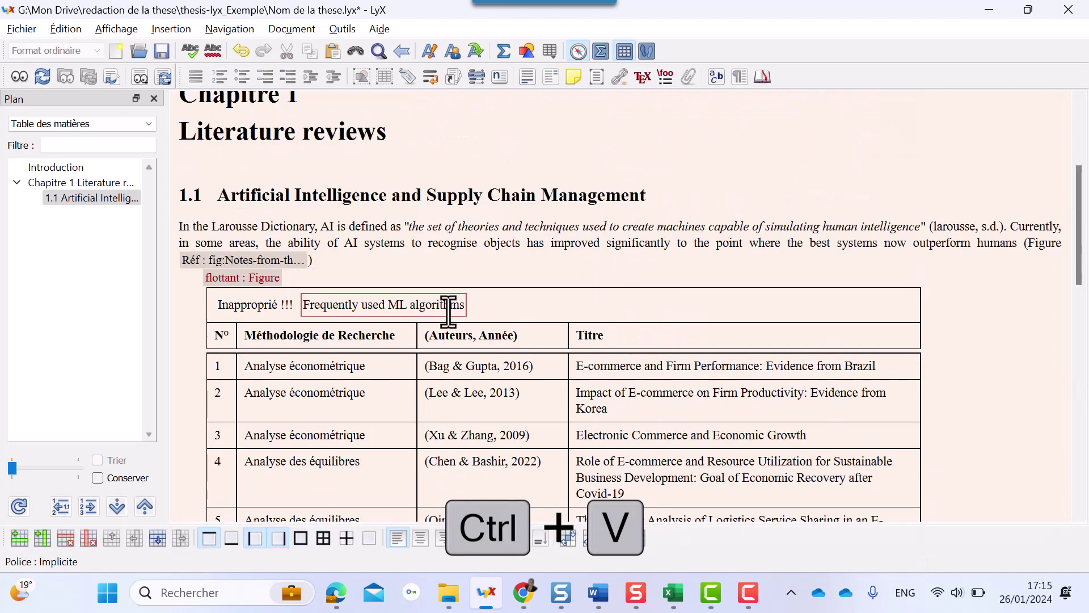
Make the table a multi-page table (Tableau multi-pages) and define its first row as the caption (Légende).
triple_click(427, 311)
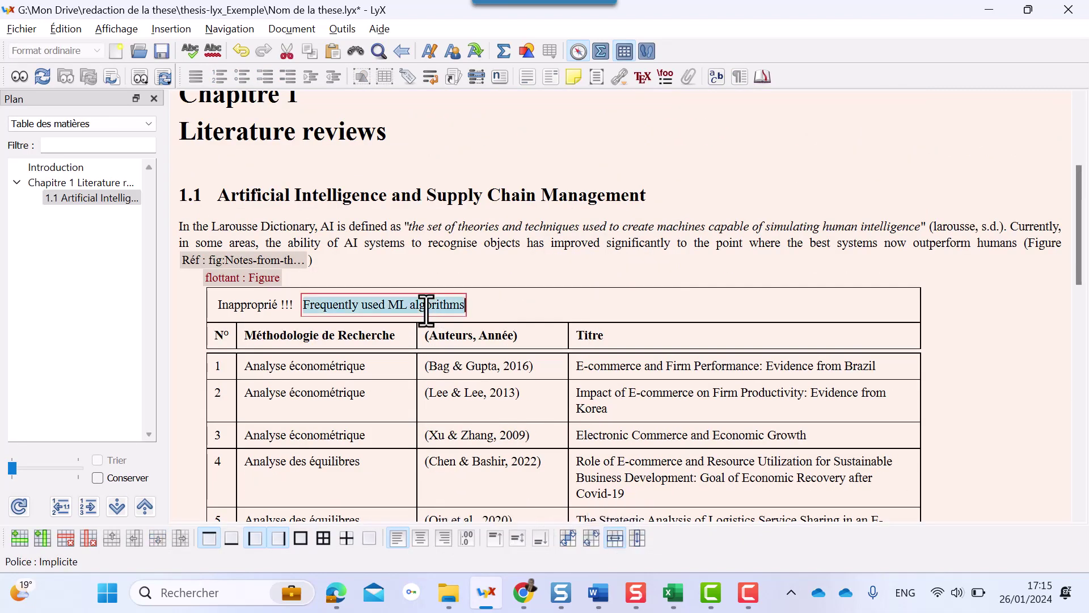
click(504, 308)
right_click(504, 308)
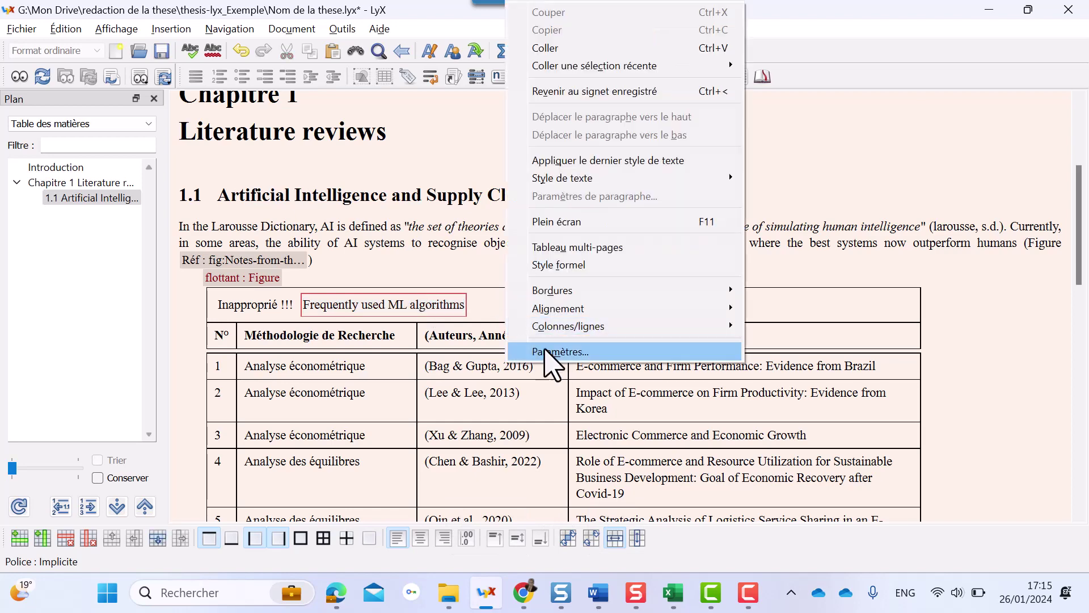
click(543, 350)
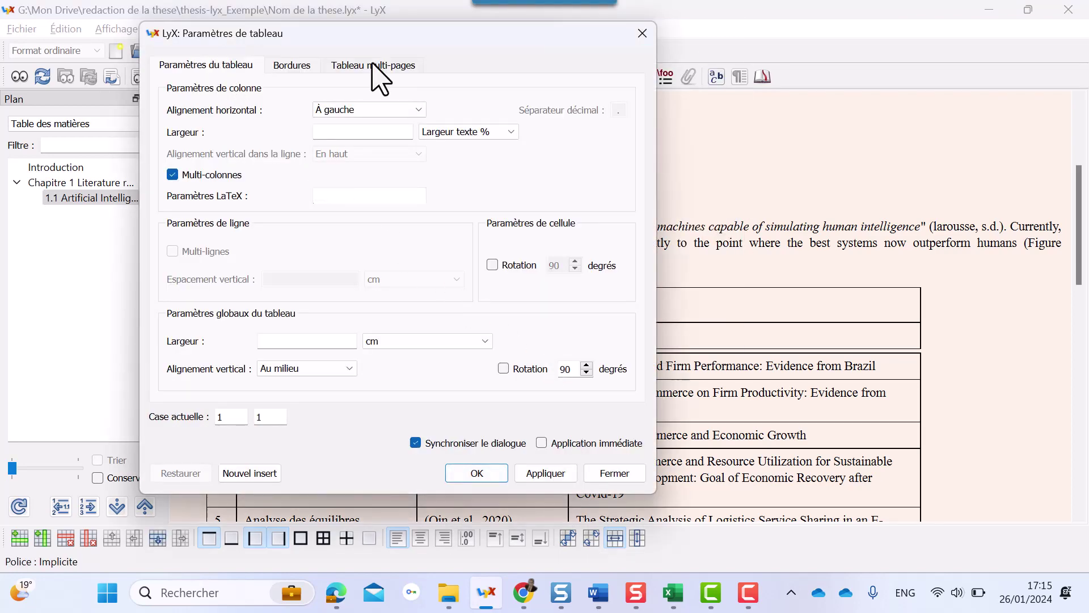
click(366, 66)
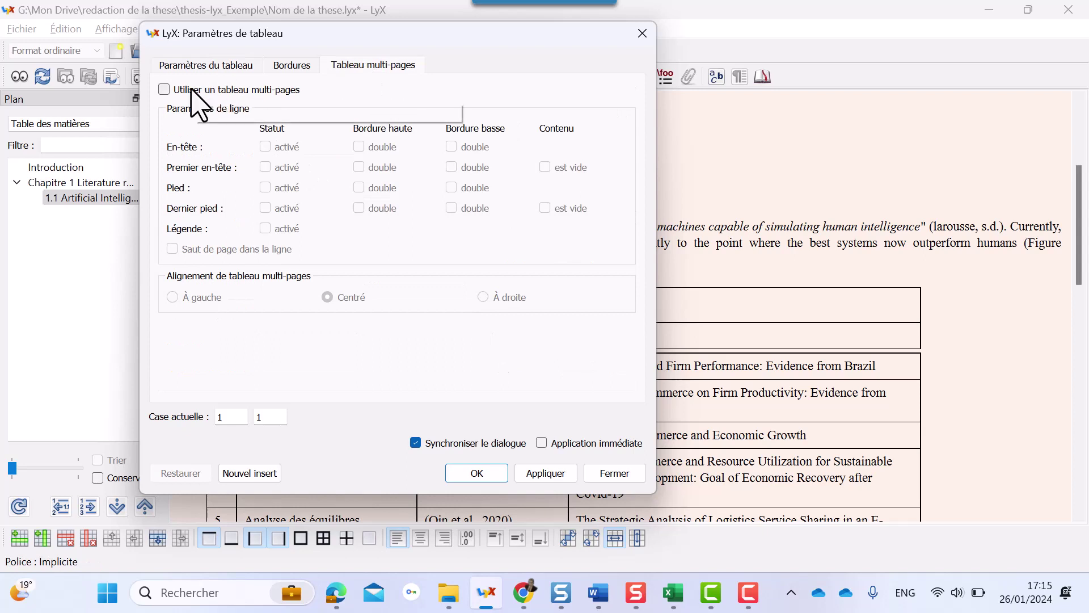
click(164, 90)
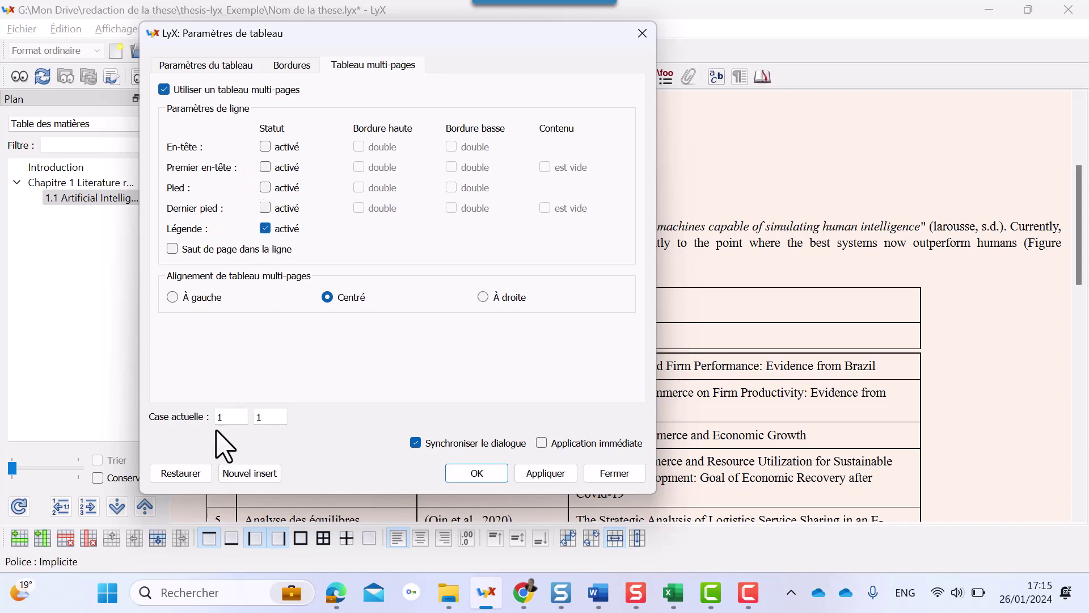
drag(226, 418, 194, 418)
drag(267, 419, 238, 420)
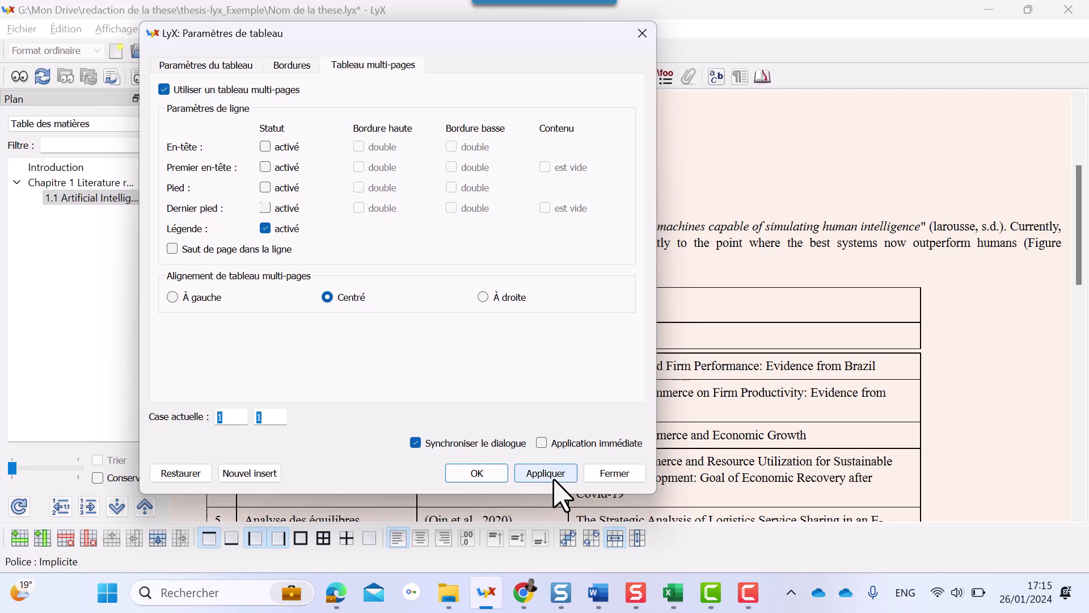
click(491, 477)
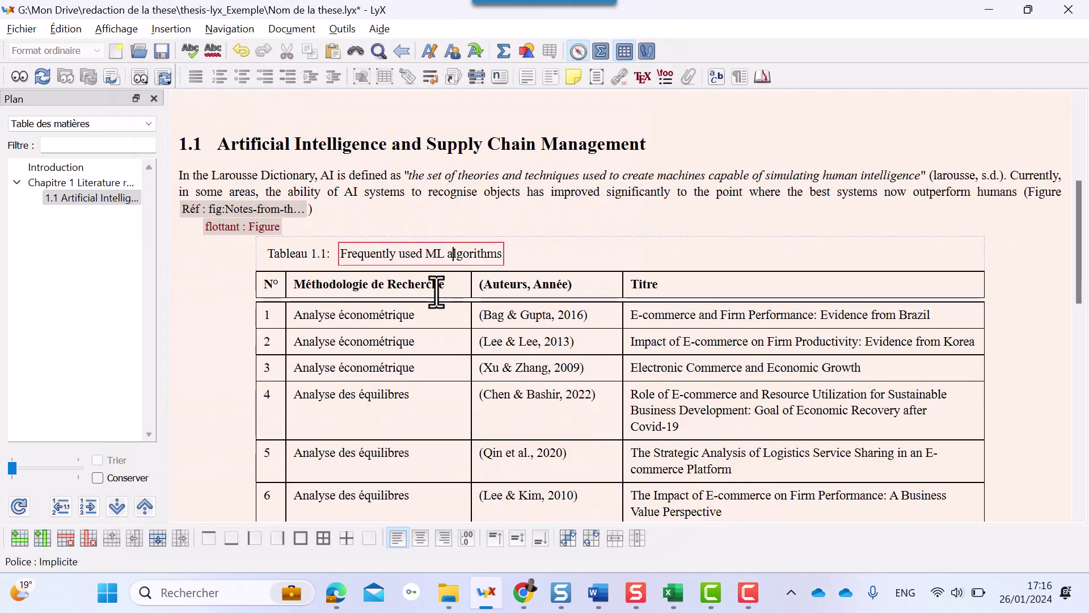
Define the row with the column titles as the repeating header (En-tête) of the multi-page table.
drag(267, 282, 770, 286)
click(770, 286)
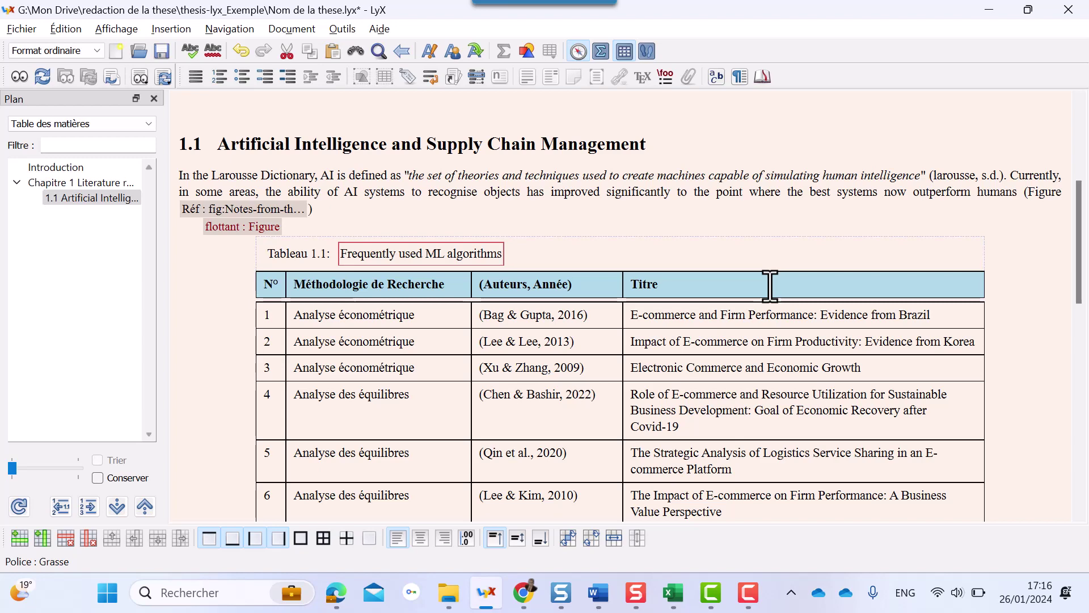
click(720, 287)
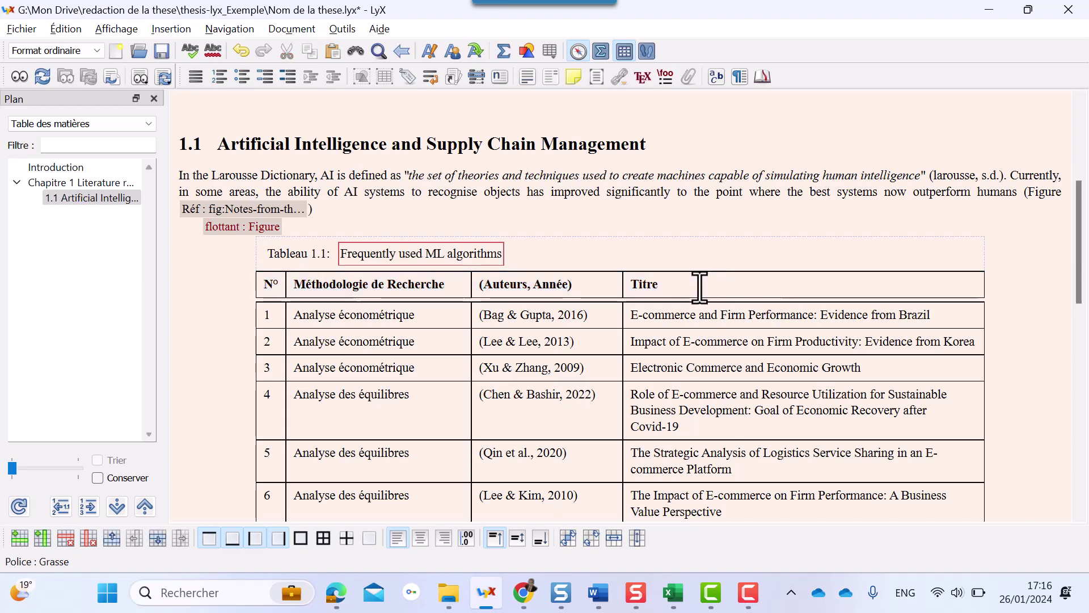
click(265, 283)
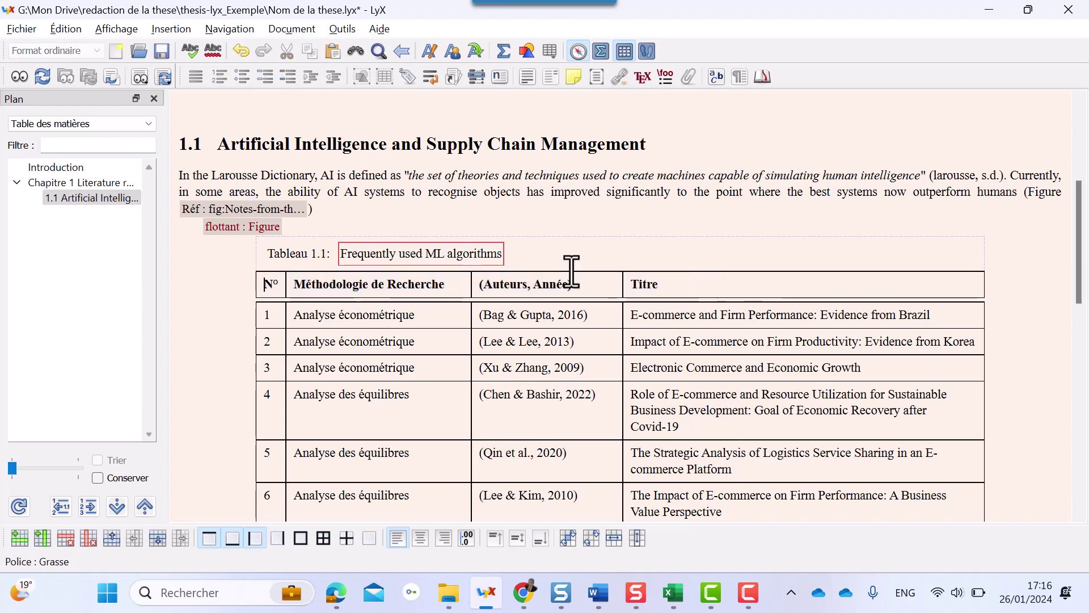
right_click(660, 287)
click(720, 348)
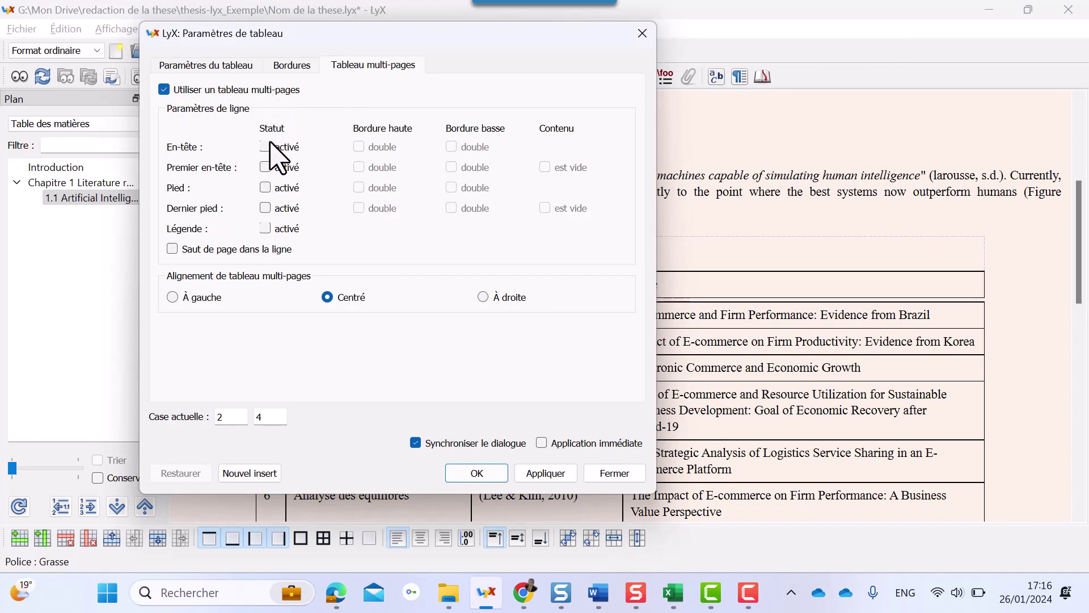
double_click(221, 417)
click(265, 147)
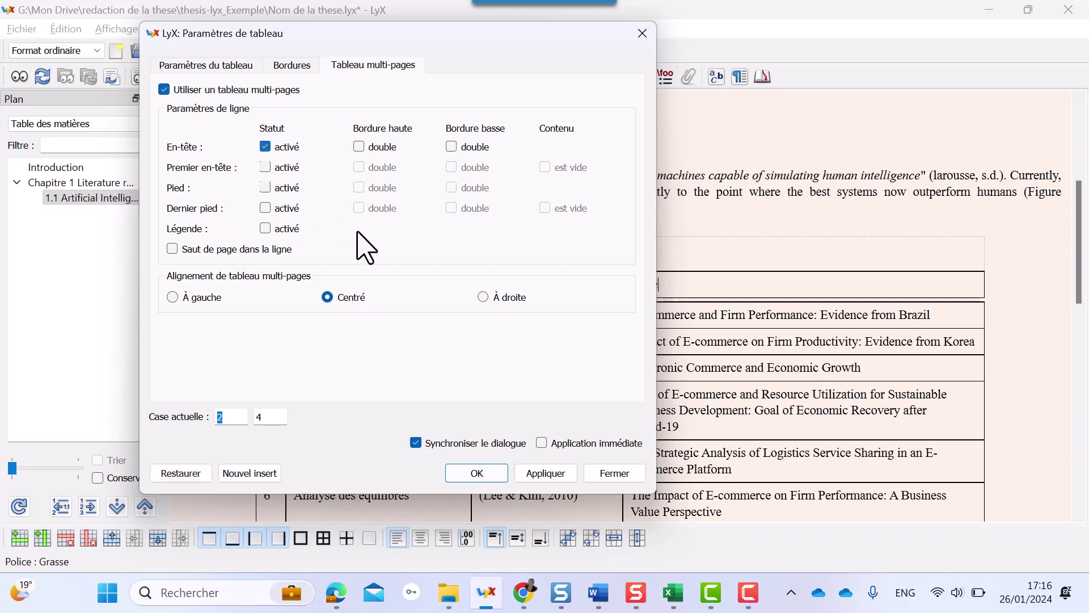
click(477, 474)
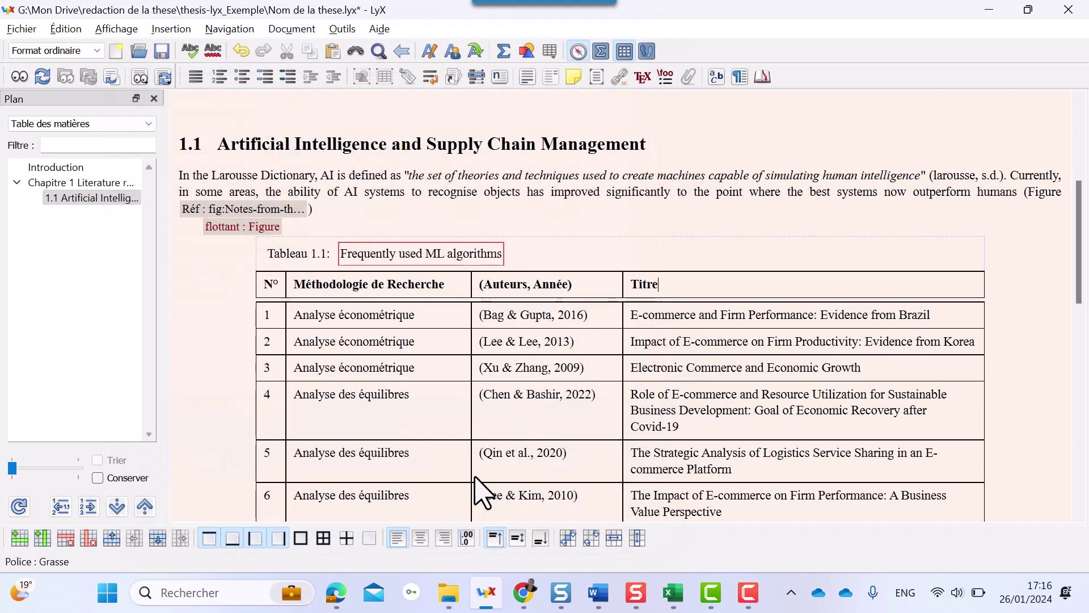
Preview the thesis as PDF and check the caption, header row and page breaks of the table on every page.
click(26, 80)
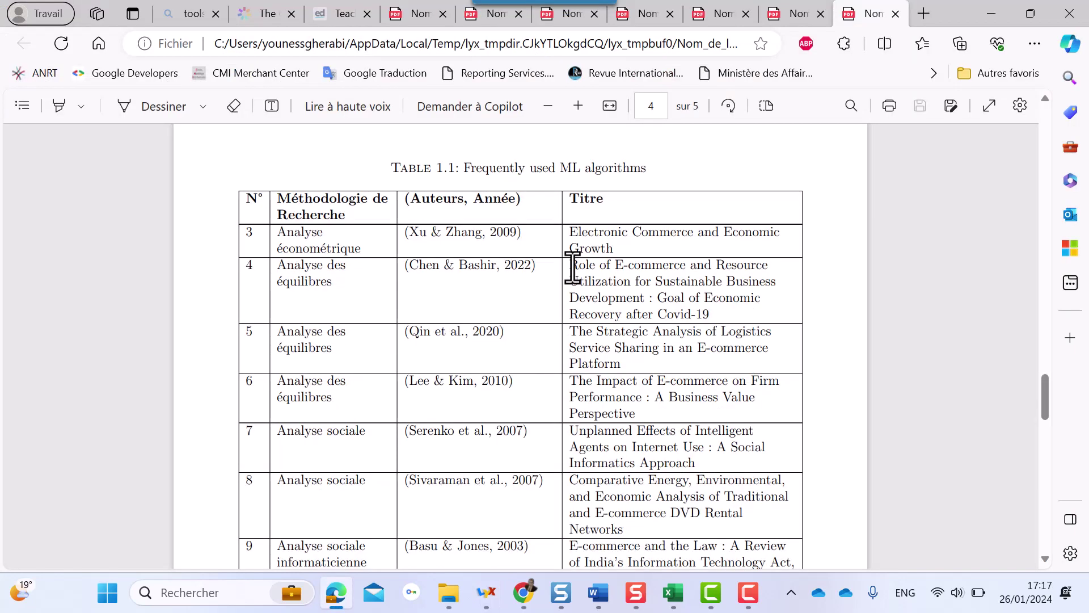
scroll(513, 243, up, 3)
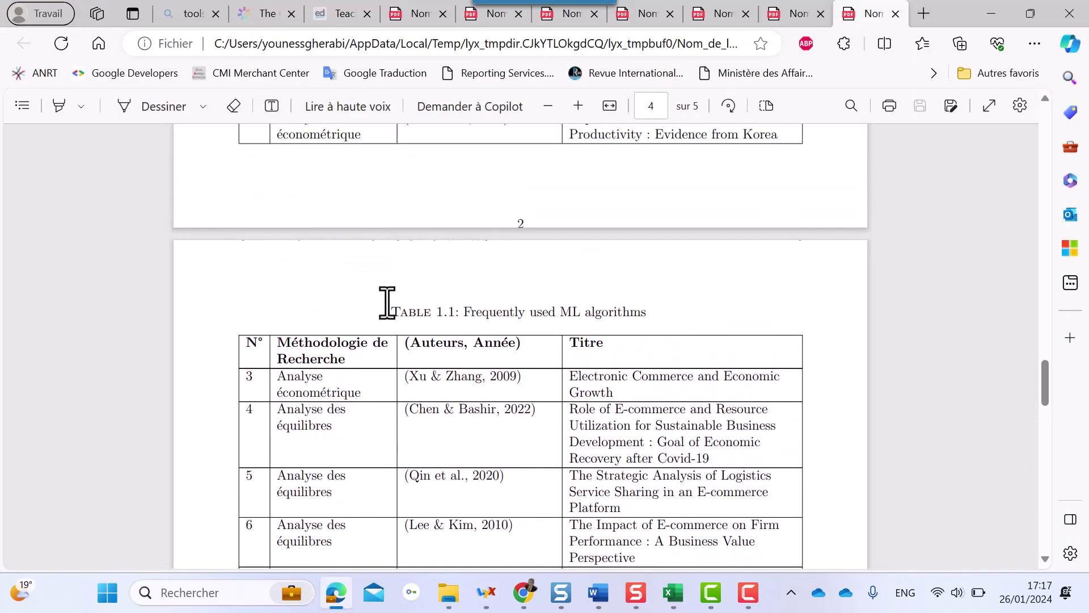
scroll(493, 335, up, 6)
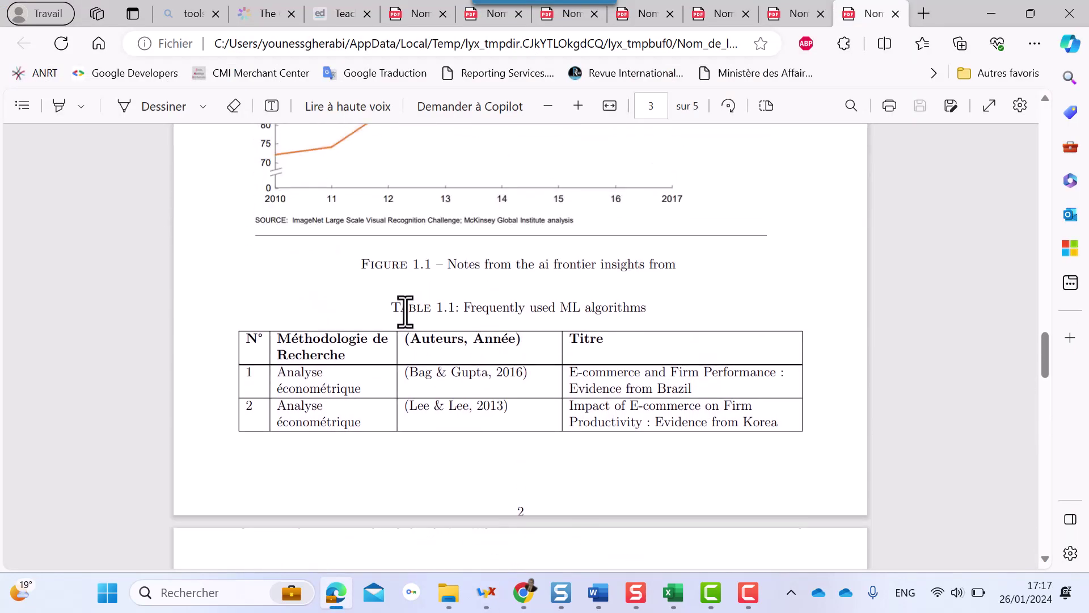
triple_click(406, 310)
drag(260, 341, 740, 358)
click(341, 388)
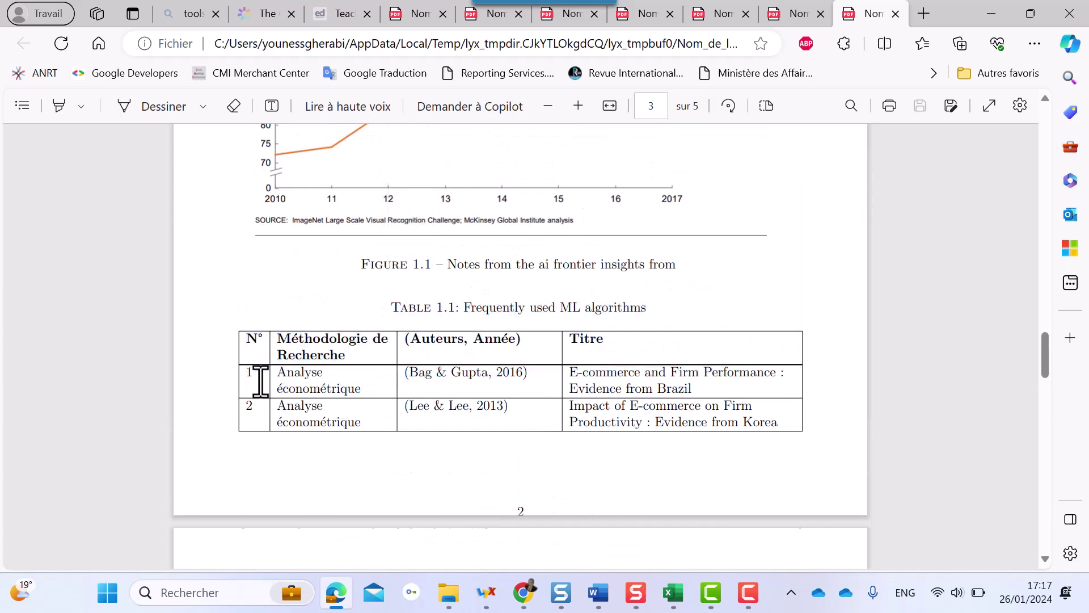
scroll(361, 423, down, 5)
drag(356, 272, 349, 301)
drag(255, 275, 598, 333)
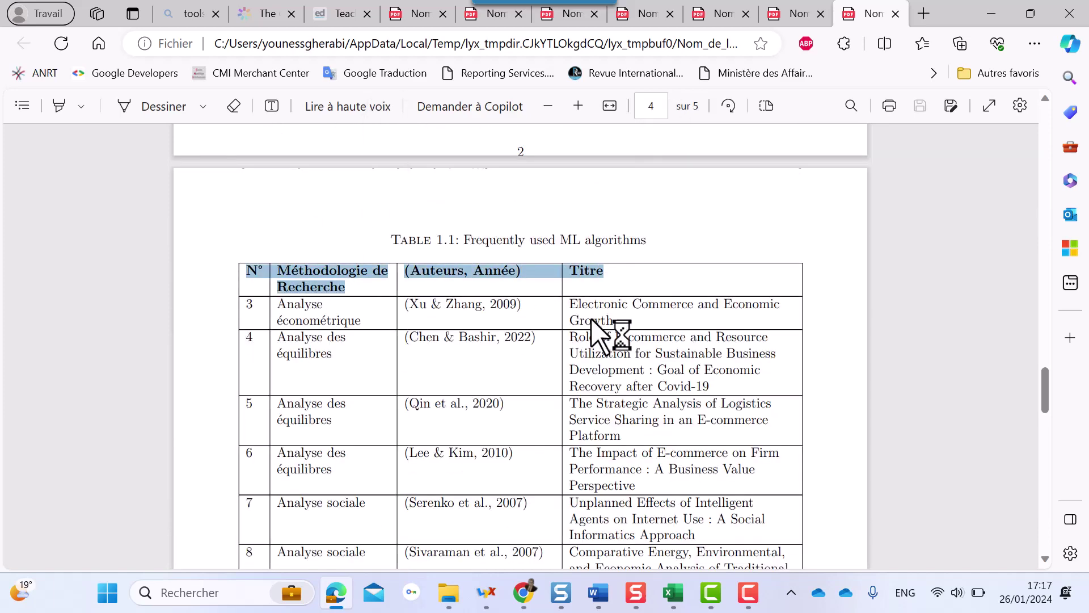
scroll(593, 323, down, 5)
scroll(592, 321, down, 10)
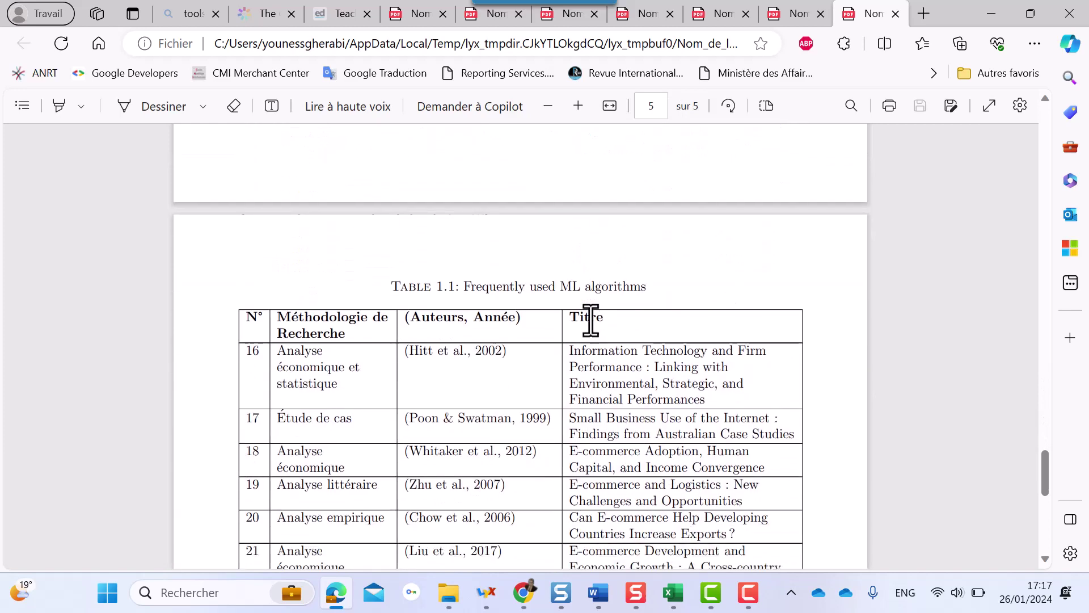
scroll(591, 321, down, 6)
scroll(603, 287, up, 2)
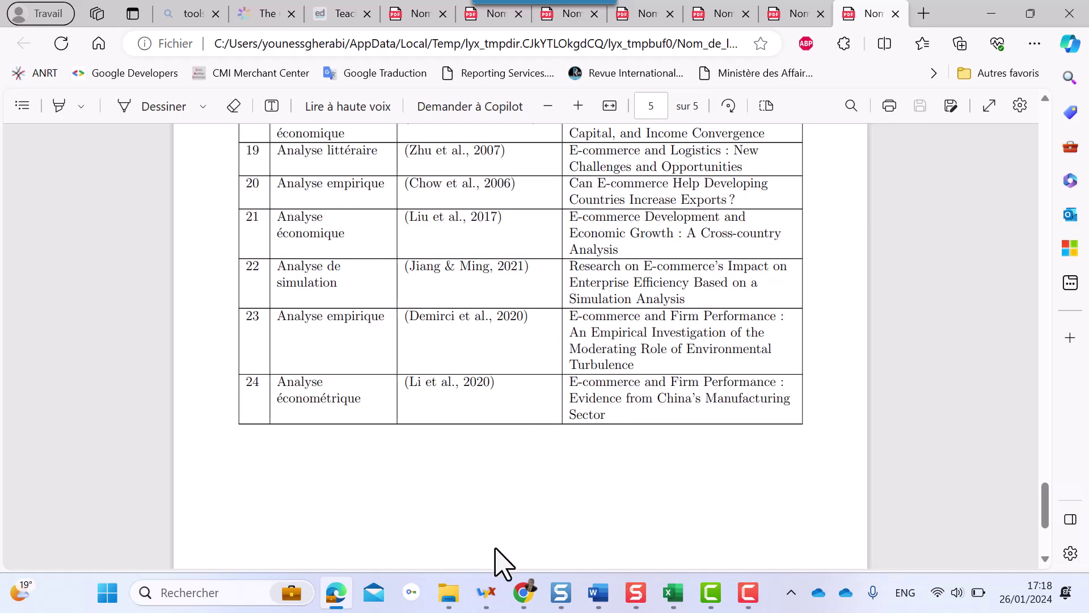
Return to LyX and insert the label "tab:Frequently-used-ML" at the end of the table caption.
click(484, 594)
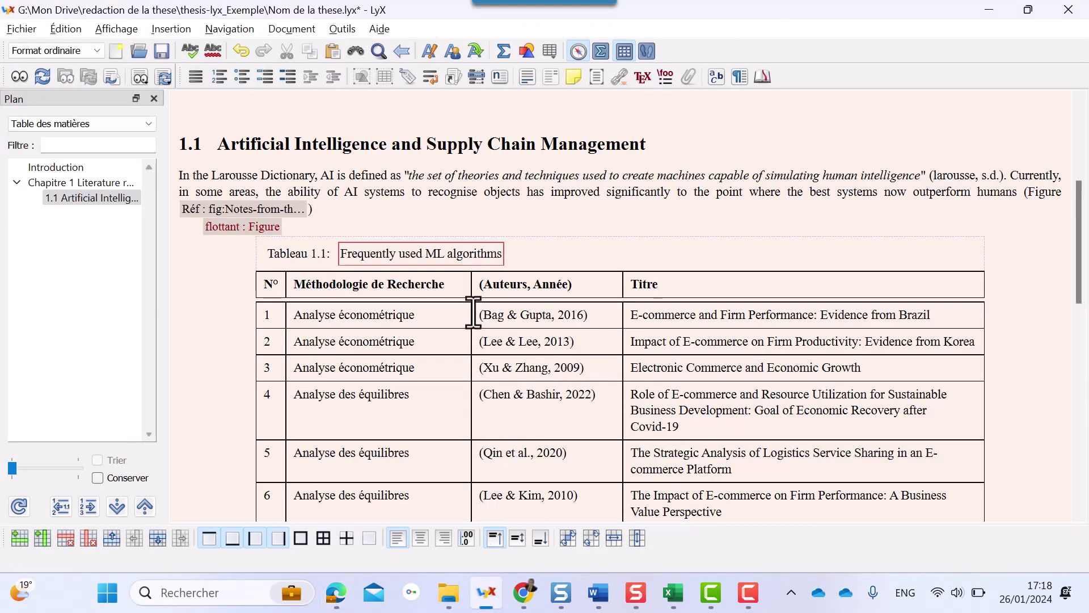
click(504, 255)
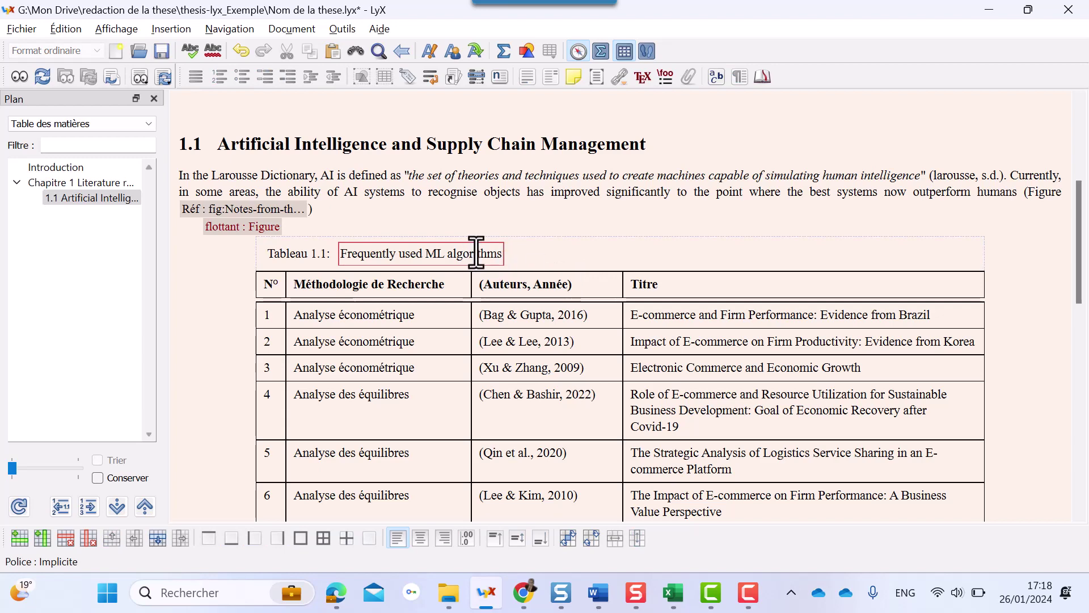
click(408, 79)
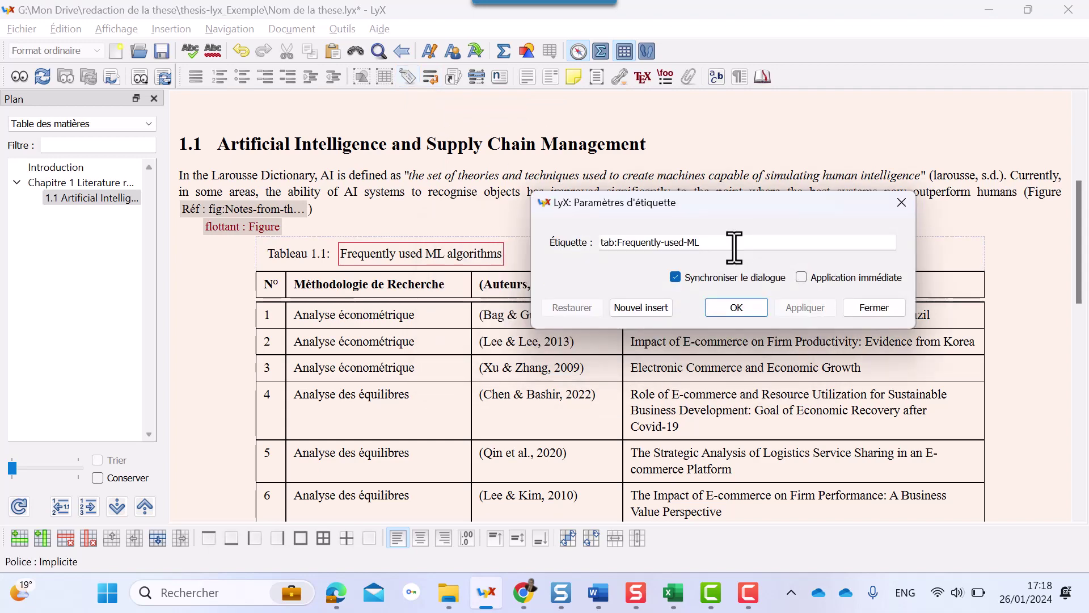
click(733, 308)
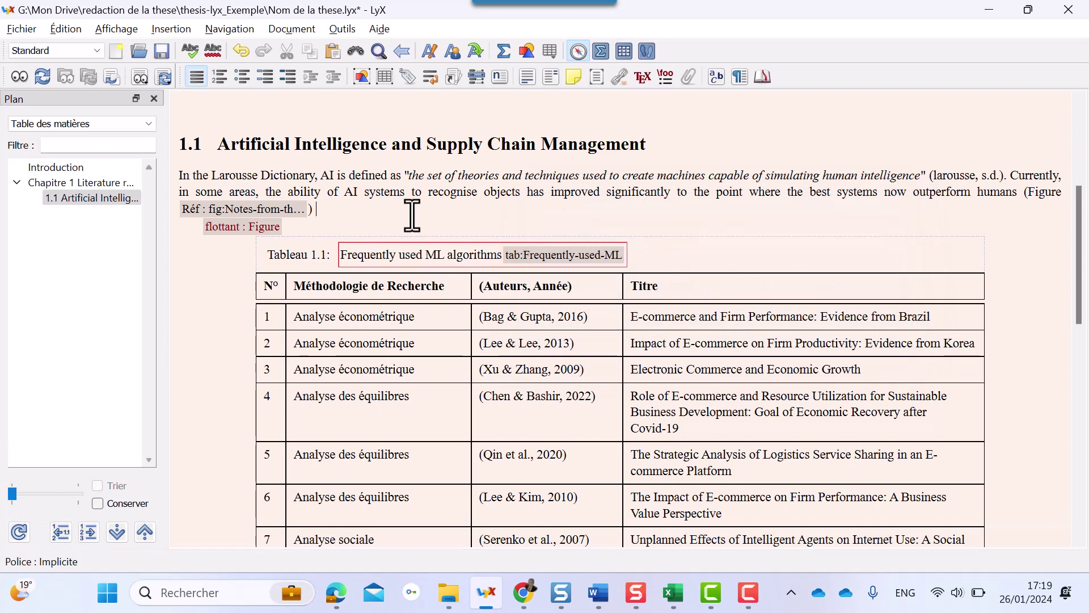
Add a line "selon le Tableau" below the introductory paragraph, ending with a cross-reference to tab:Frequently-used-ML.
key(Return)
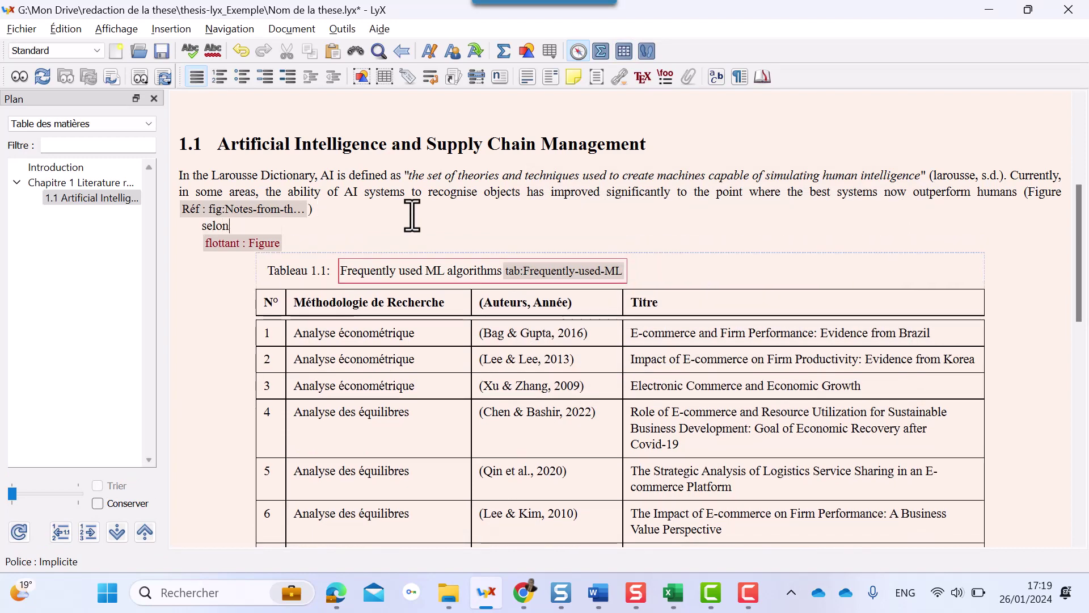
text(selon L)
key(BackSpace)
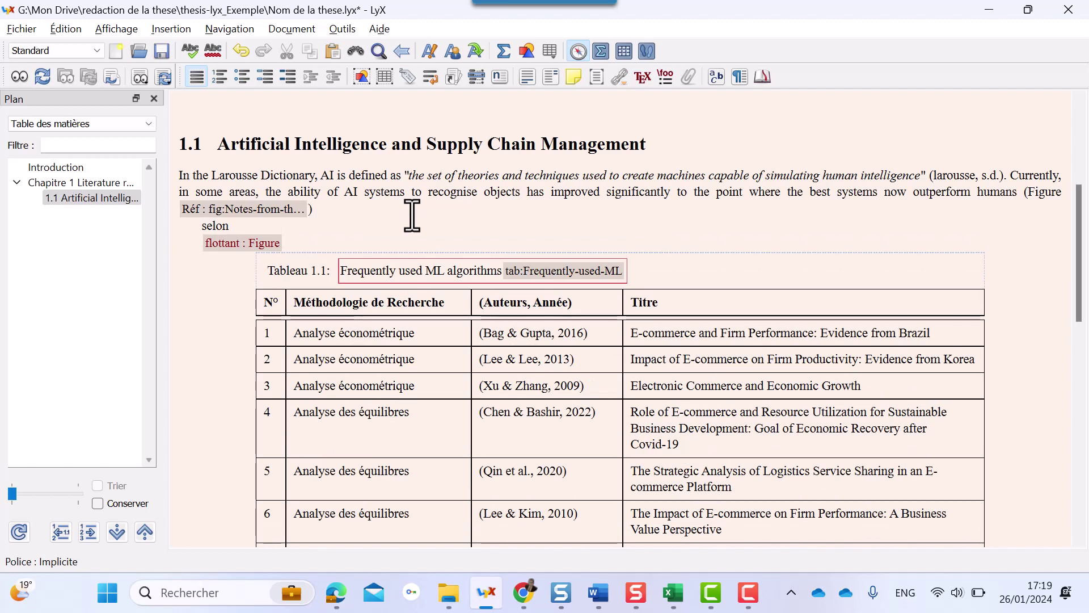
text(le Tableau)
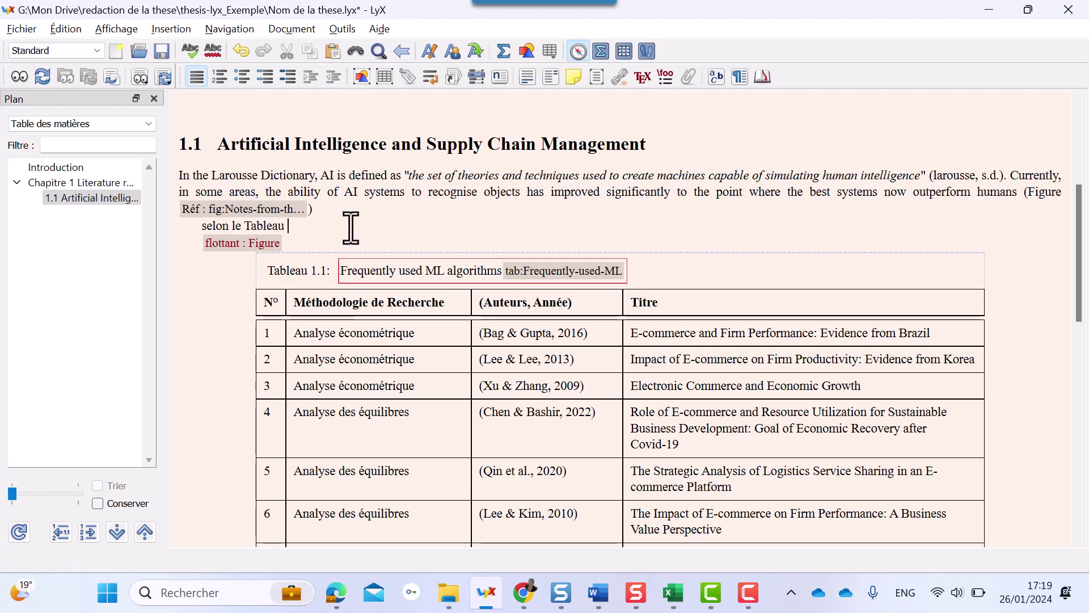
click(432, 78)
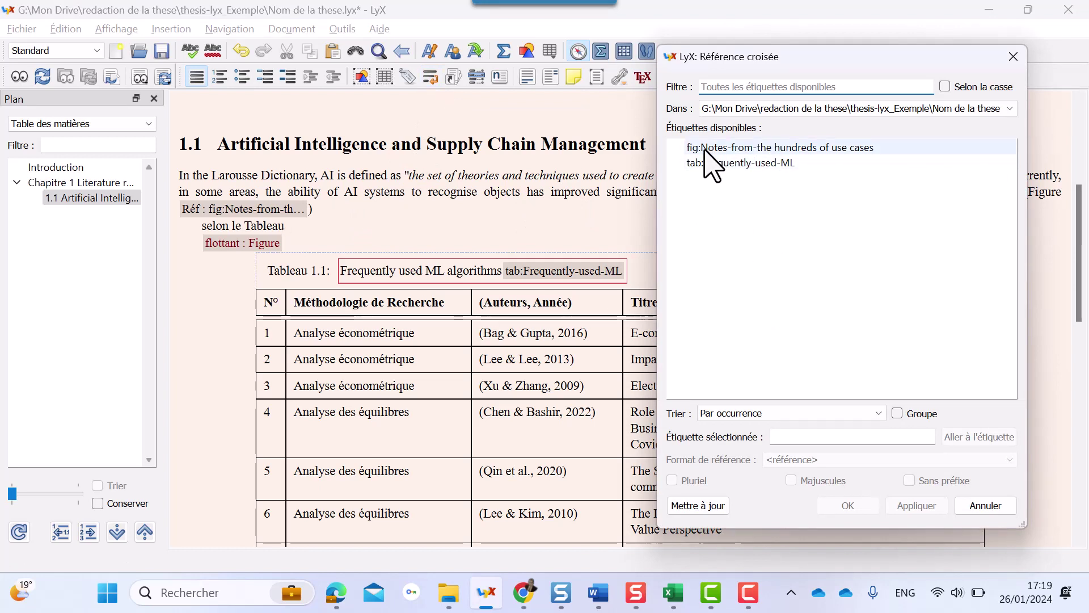
double_click(737, 163)
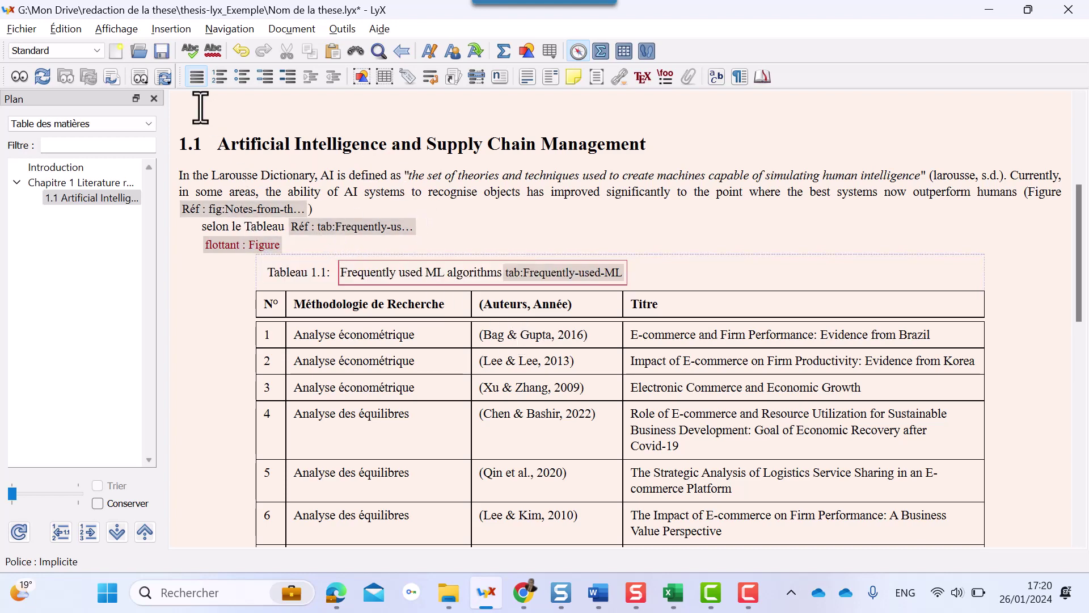
Preview the thesis as PDF, follow the table cross-reference and look through the multi-page table.
click(19, 77)
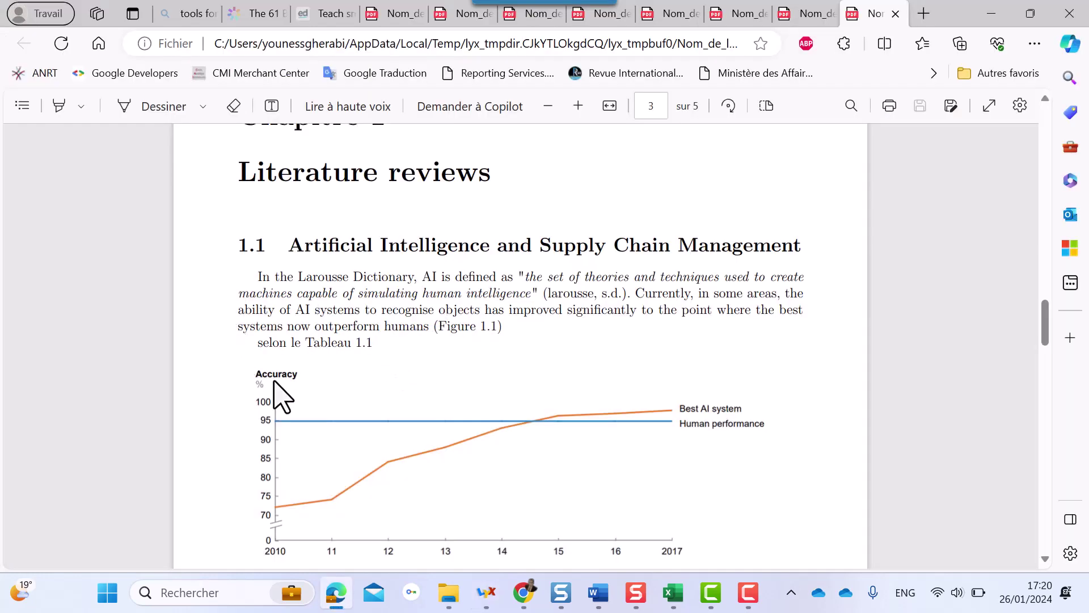
click(362, 347)
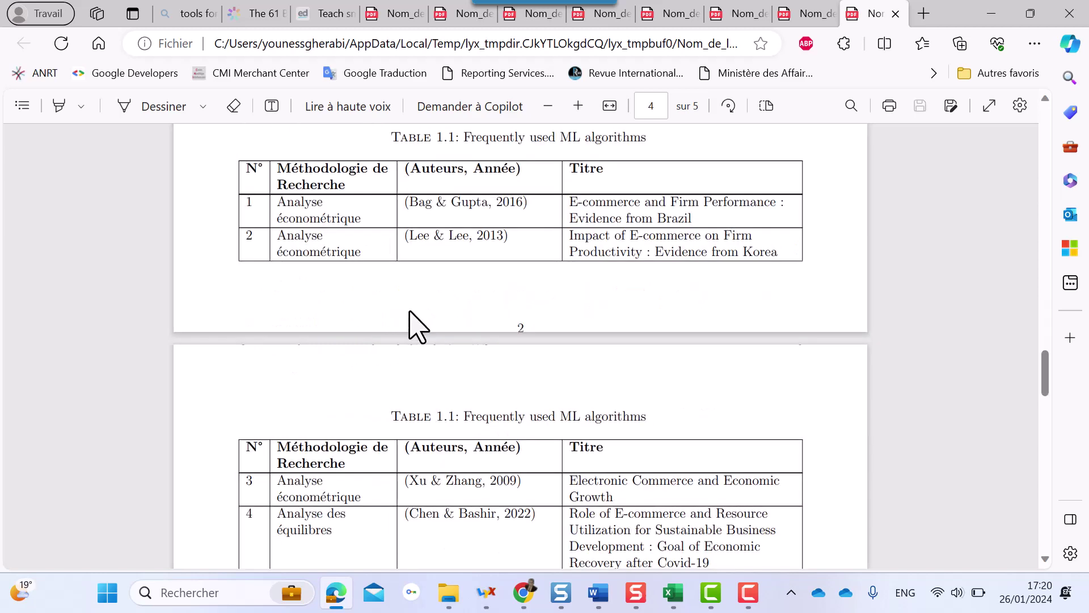
scroll(414, 323, up, 2)
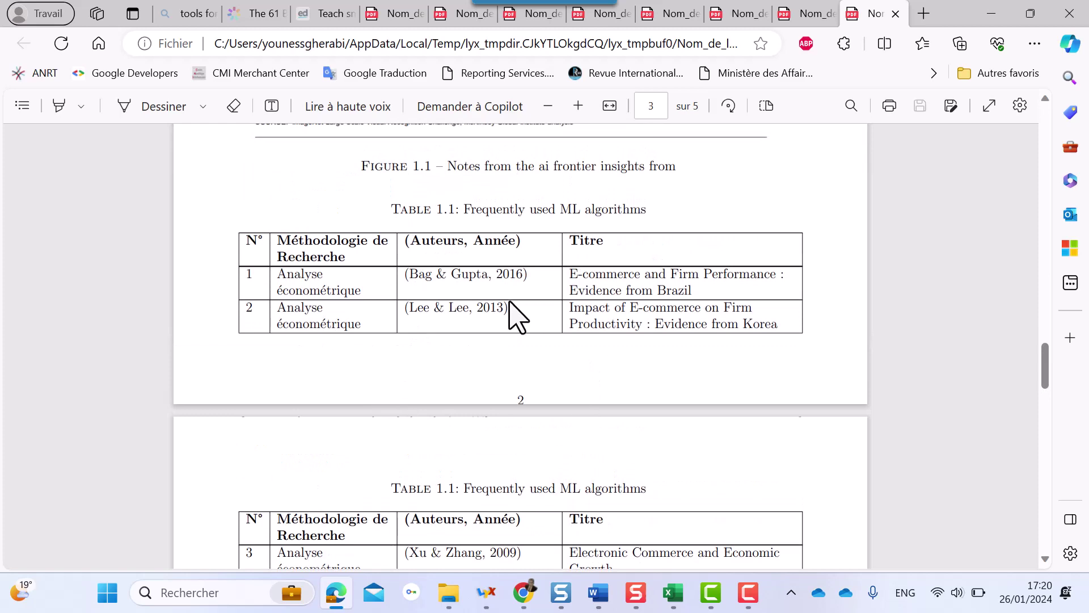
scroll(508, 301, down, 6)
scroll(508, 302, down, 1)
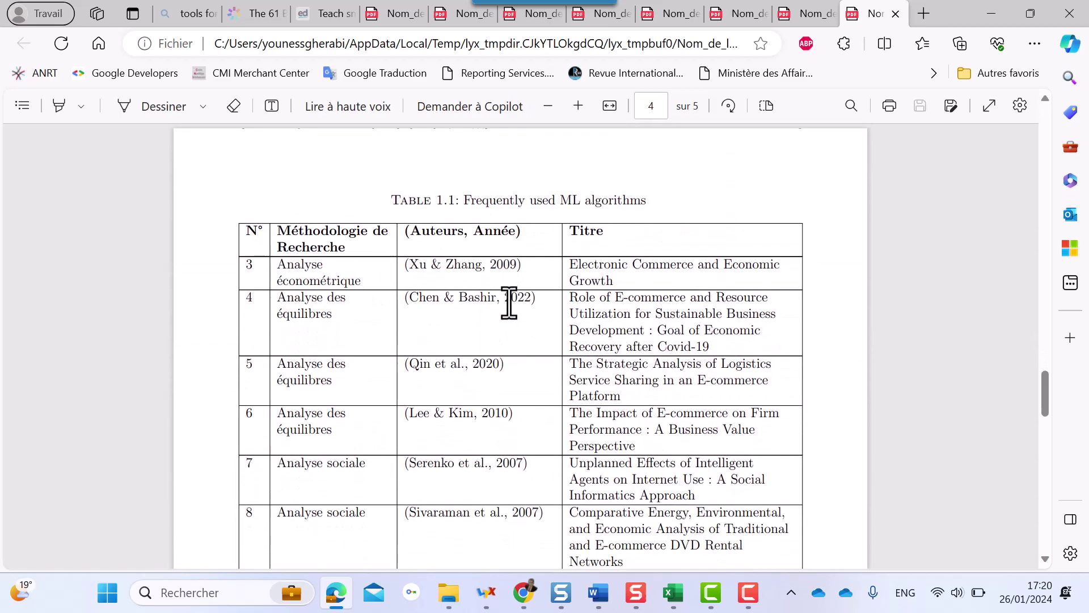
scroll(509, 303, down, 3)
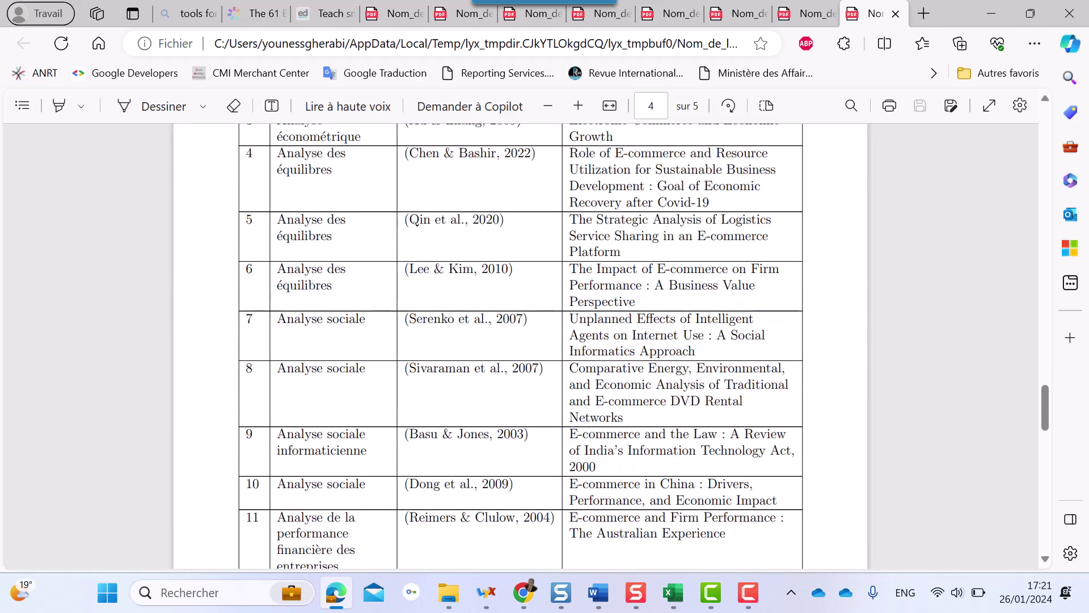